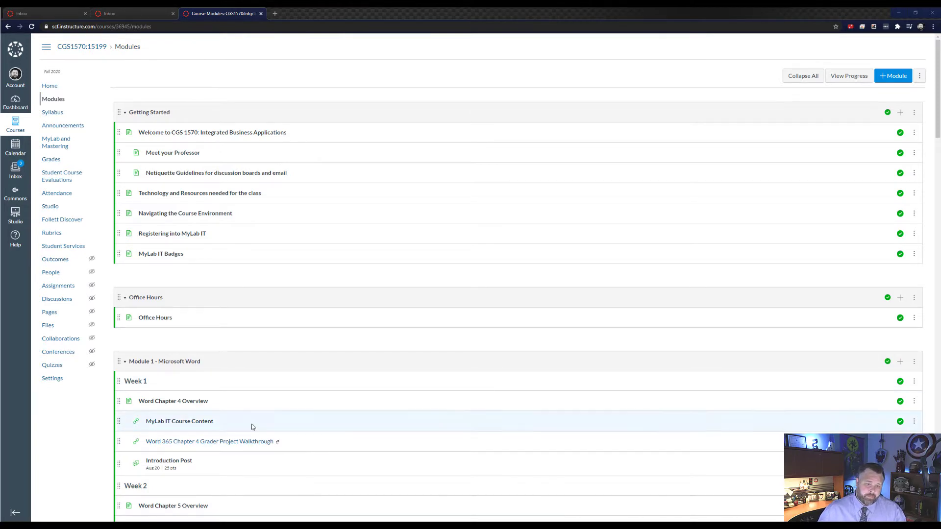
# Step: Scroll down to Week 4 in Canvas Modules and open its MyLab IT Course Content
pyautogui.scroll(-2, 237, 413)
pyautogui.scroll(-11, 236, 413)
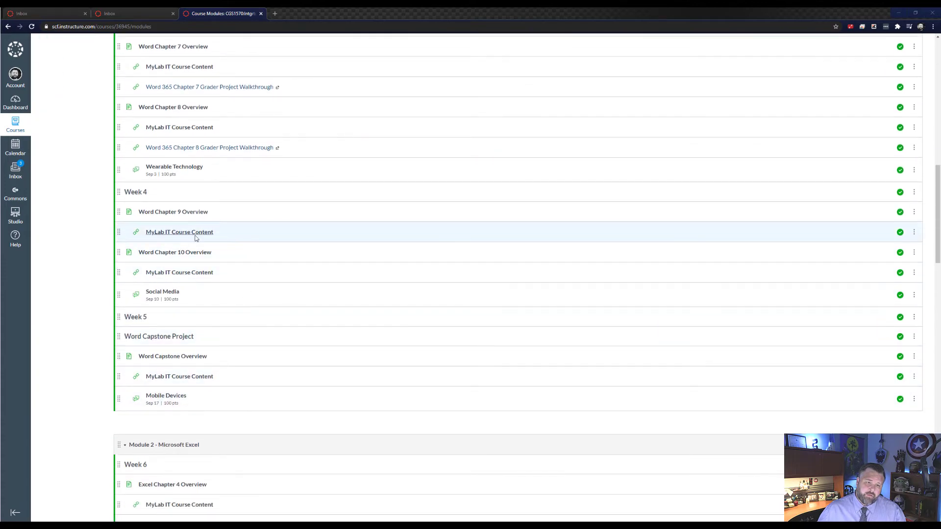
pyautogui.click(185, 233)
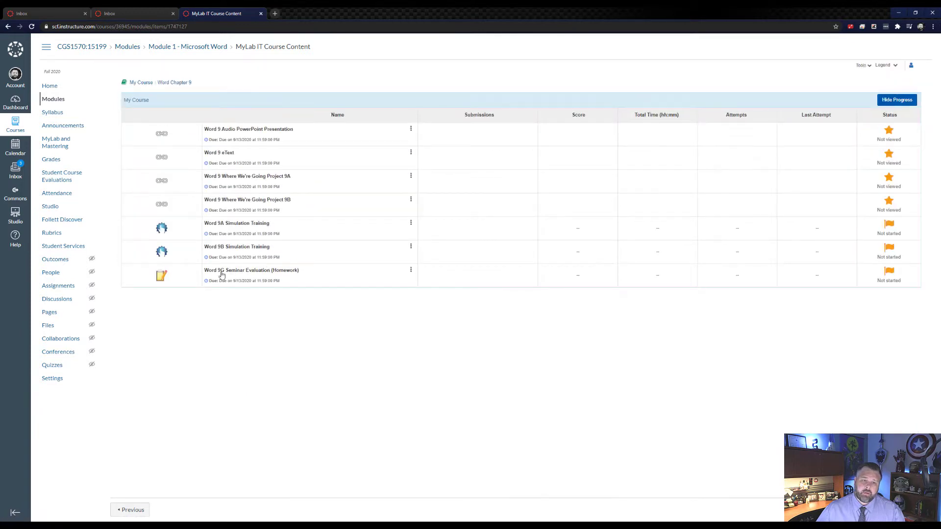
# Step: Download the Word 9G instructions, student document, final result image and w09G_Logo_Photo, then open the student document
pyautogui.click(228, 273)
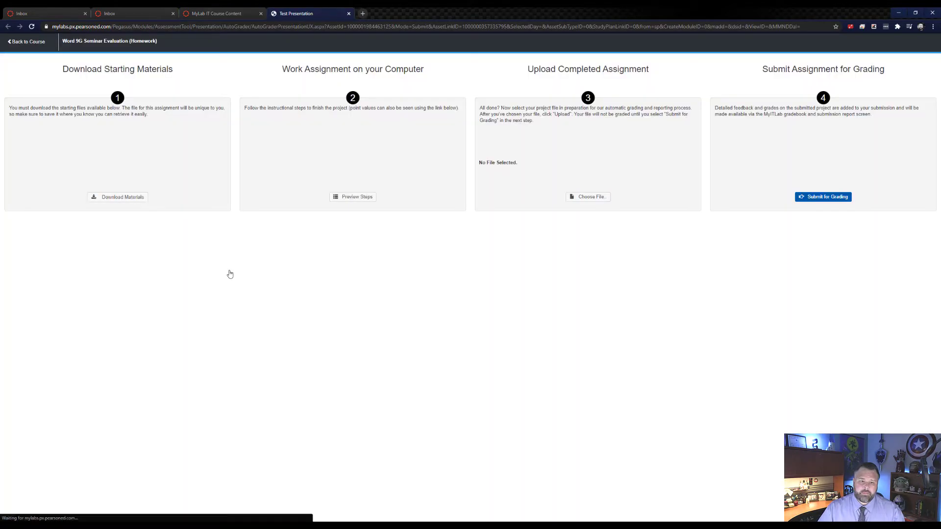
pyautogui.click(123, 198)
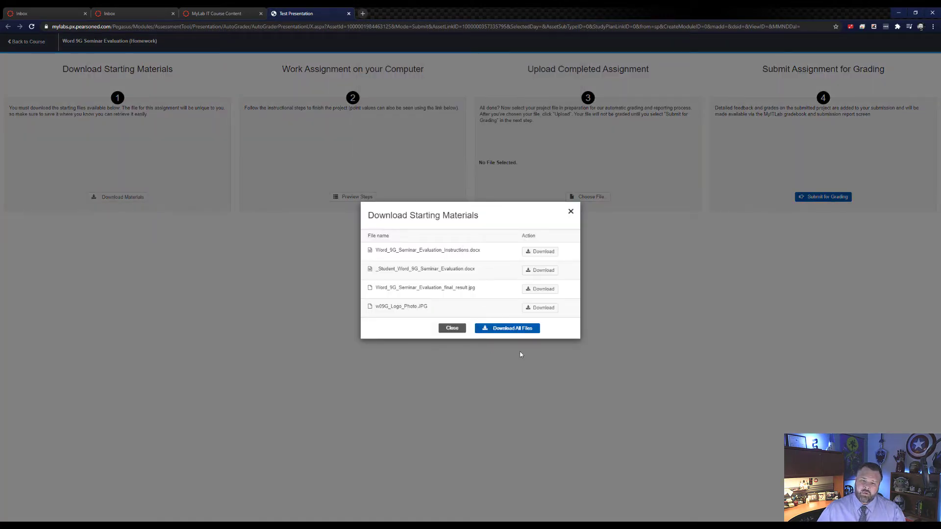
pyautogui.click(533, 254)
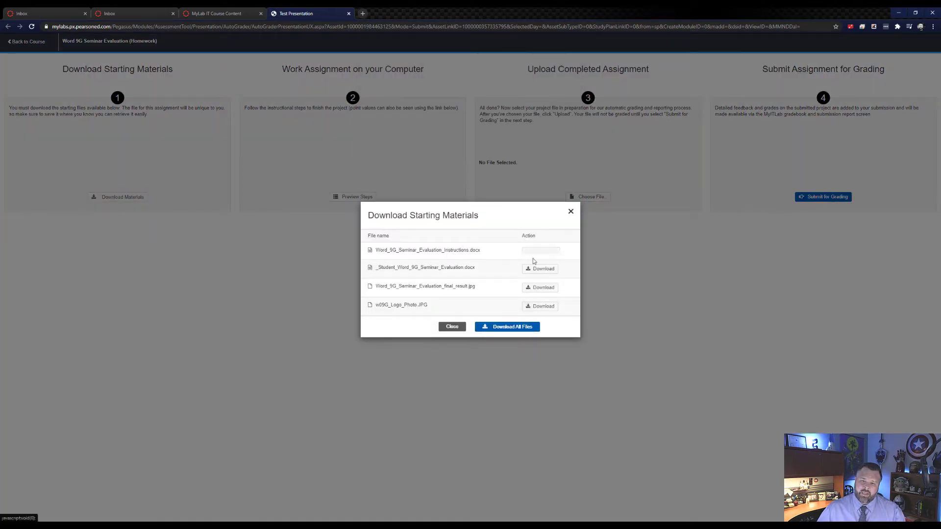
pyautogui.click(539, 261)
pyautogui.click(539, 277)
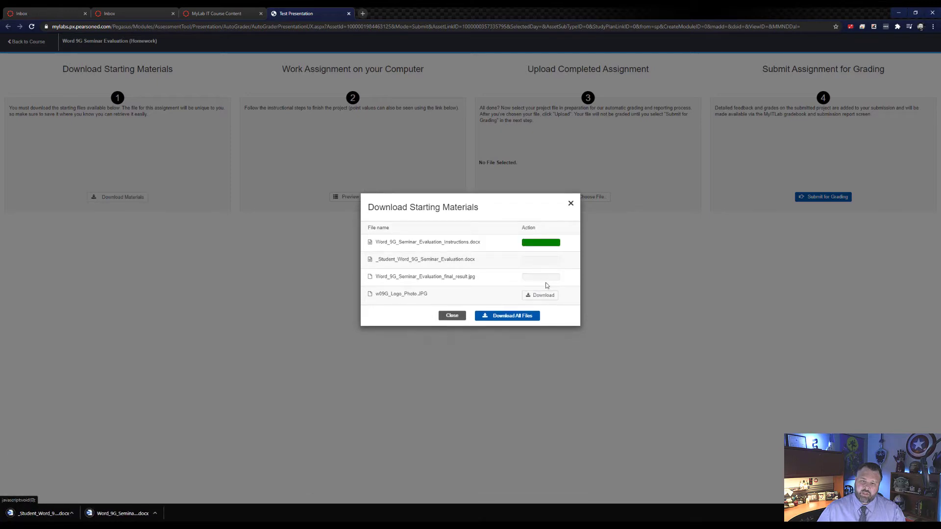
pyautogui.click(547, 296)
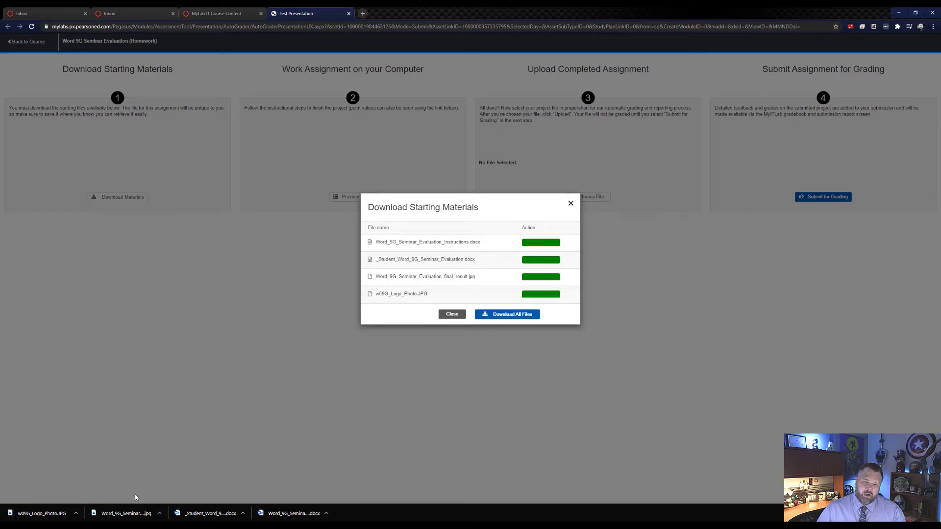
pyautogui.click(211, 513)
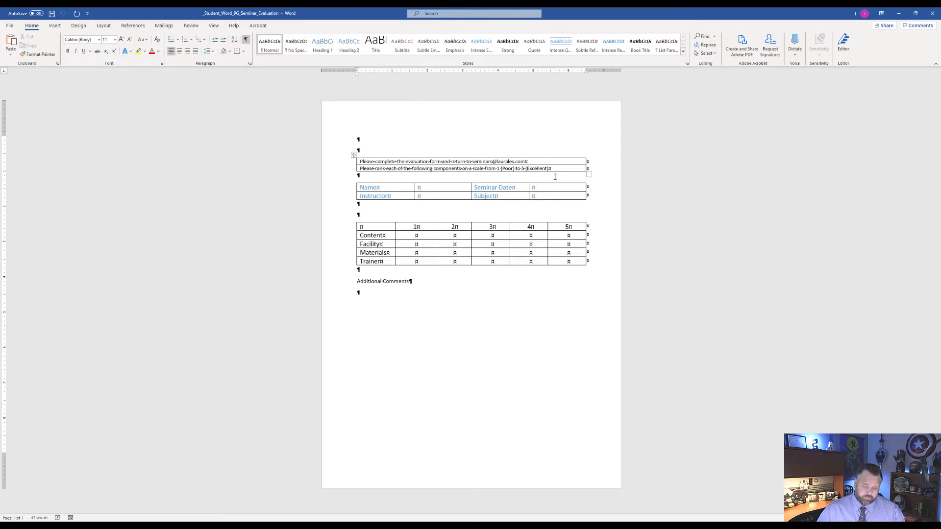
# Step: Scroll back to the top of the seminar evaluation form and show the Insert ribbon
pyautogui.scroll(1, 555, 209)
pyautogui.scroll(3, 555, 210)
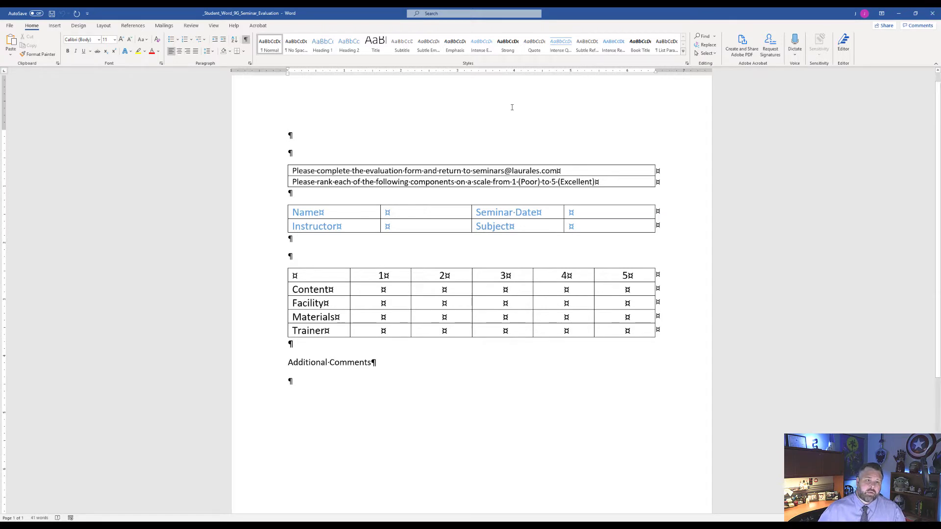
pyautogui.click(53, 28)
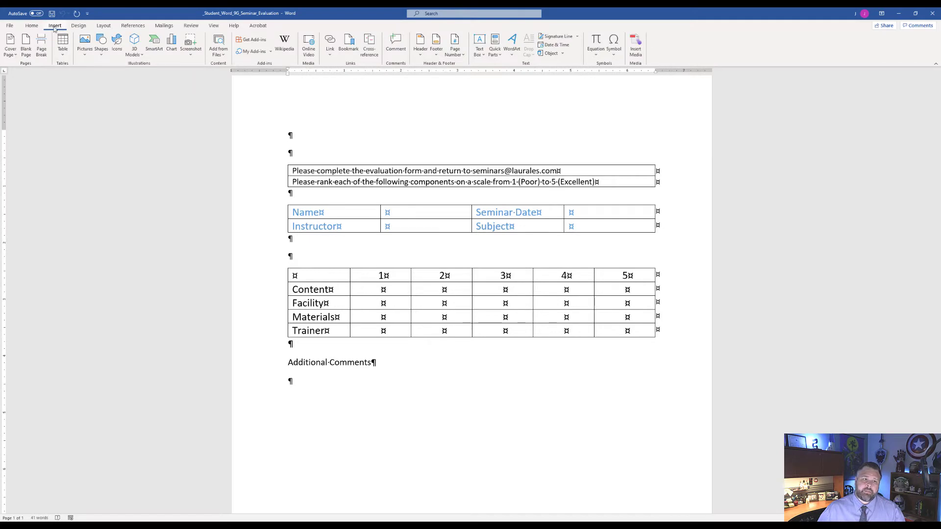
# Step: Add a File Name field to the page footer and close footer editing
pyautogui.click(437, 51)
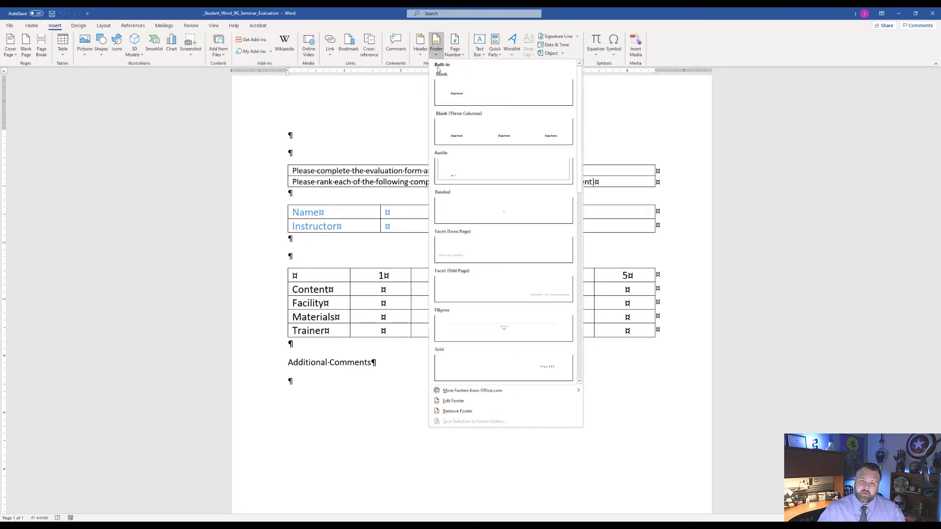
pyautogui.click(457, 403)
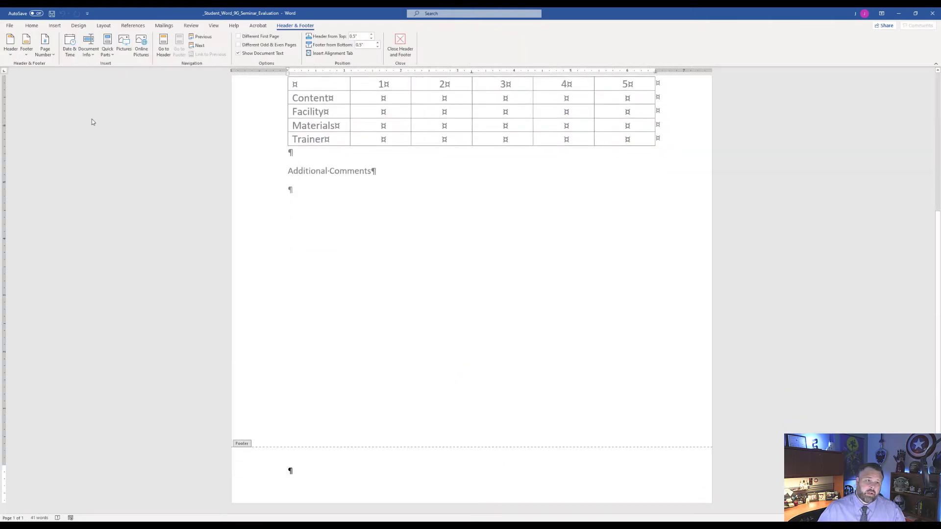
pyautogui.click(89, 51)
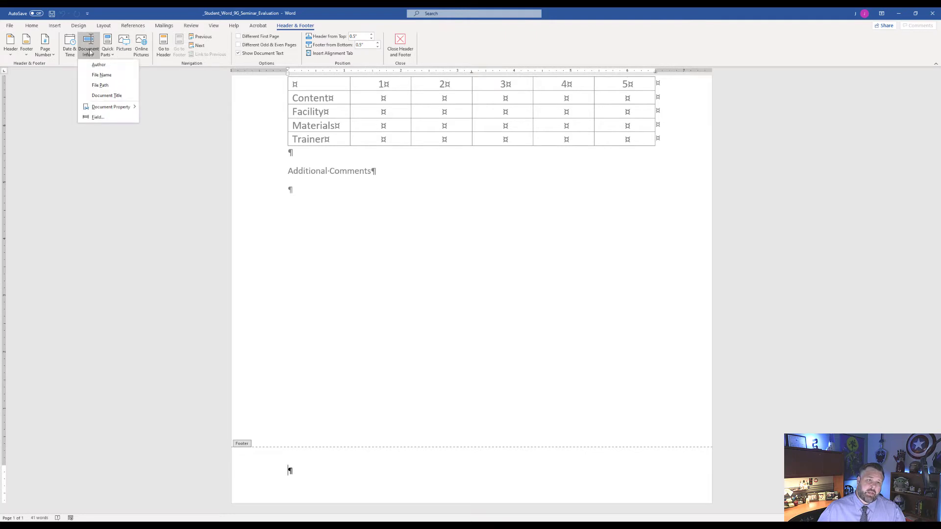
pyautogui.click(107, 75)
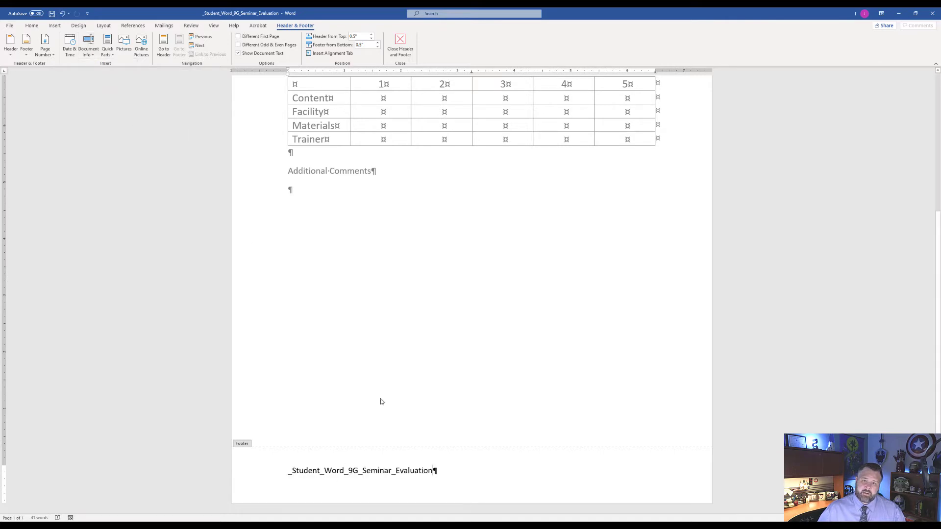
pyautogui.click(401, 47)
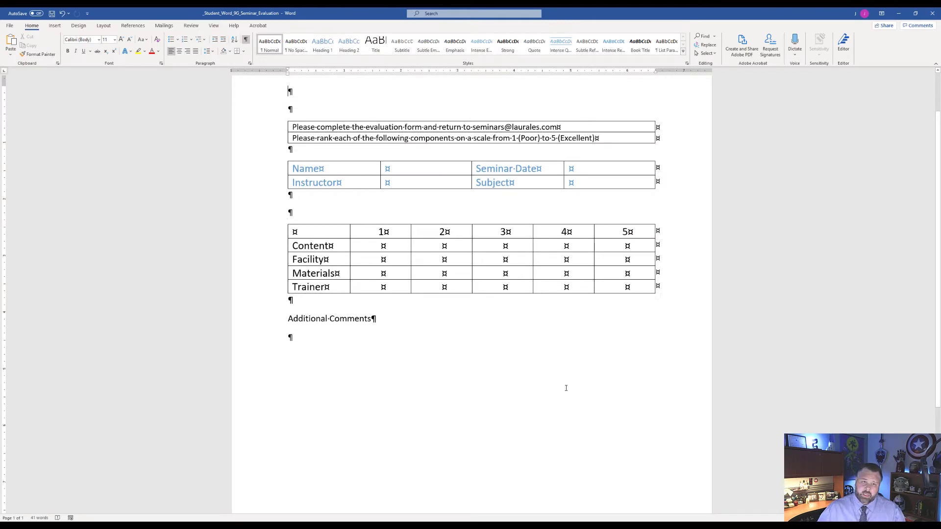
# Step: Move to the top of the form with Ctrl+Home and show the Insert ribbon
pyautogui.hotkey('ctrl', 'Home')
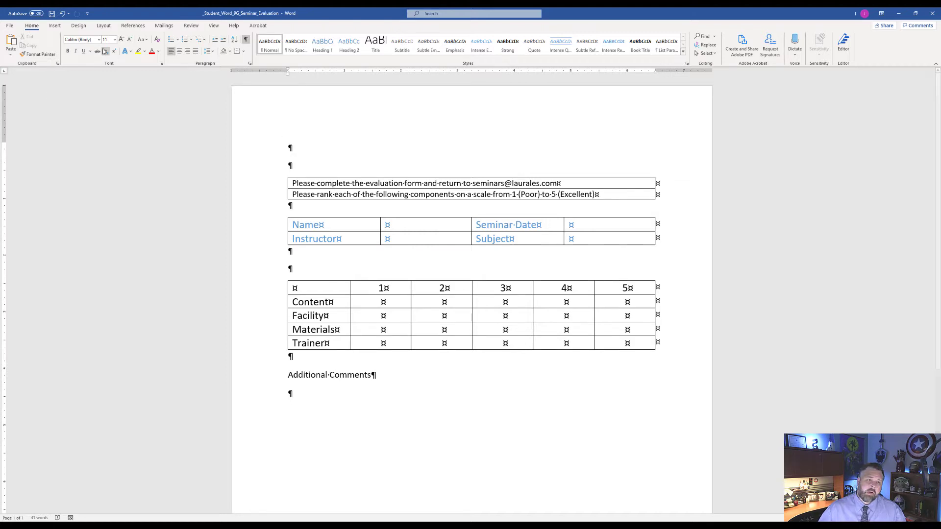
pyautogui.click(55, 25)
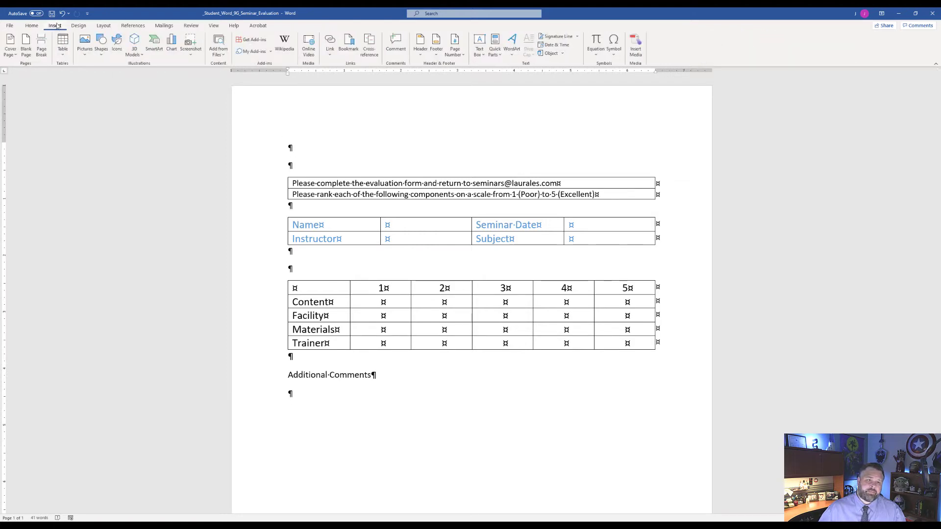
# Step: Insert the w09G_Logo_Photo spice image from the Downloads folder into the form
pyautogui.click(85, 55)
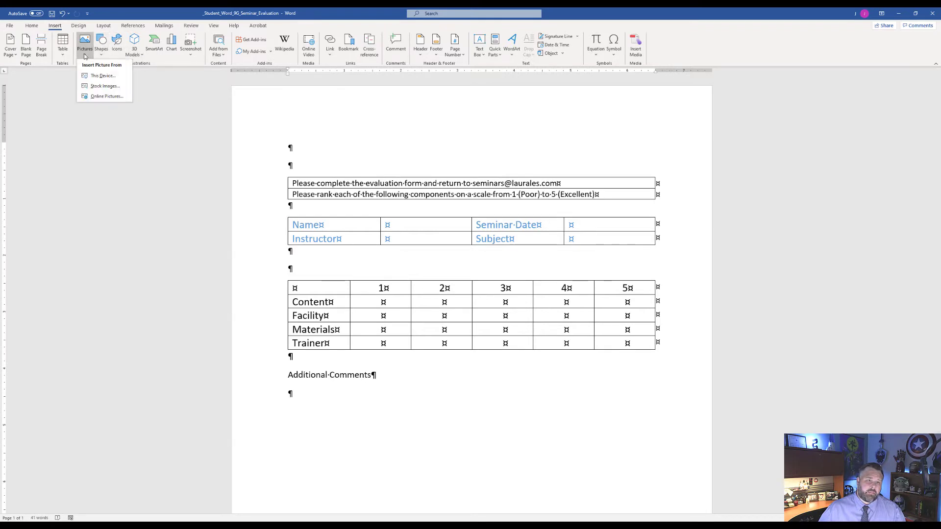
pyautogui.click(102, 76)
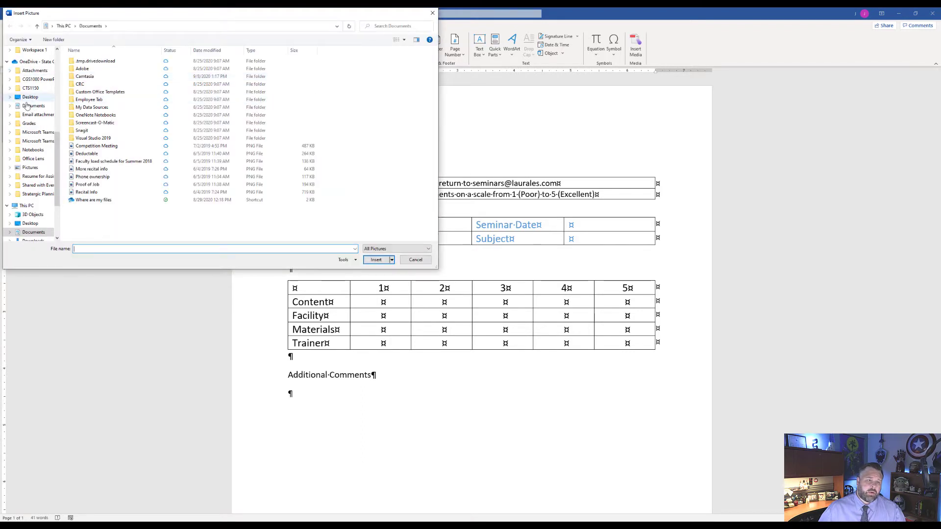
pyautogui.scroll(6, 36, 114)
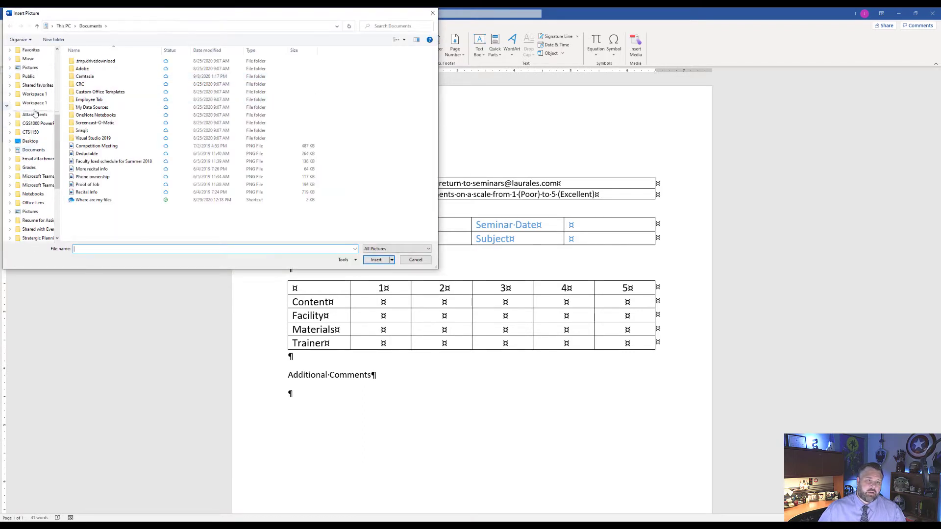
pyautogui.scroll(3, 35, 113)
pyautogui.click(34, 74)
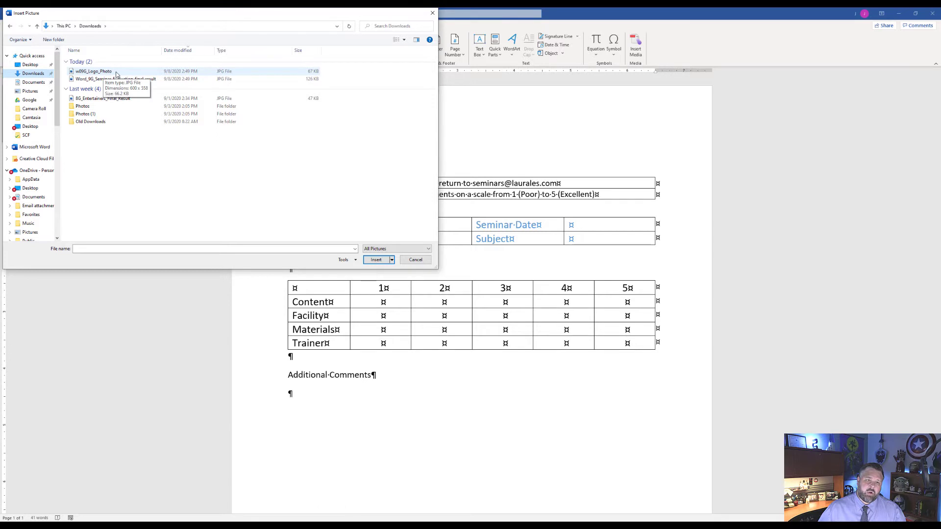
pyautogui.click(104, 74)
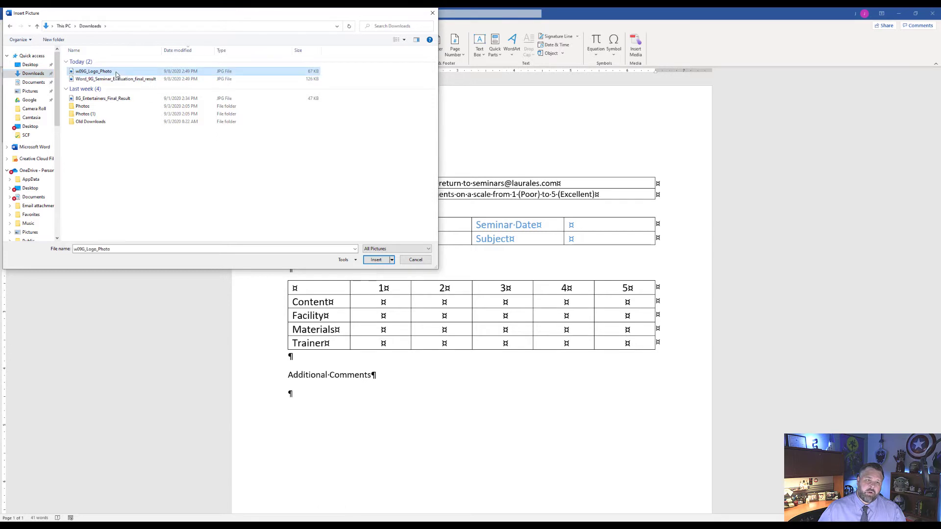
pyautogui.click(376, 260)
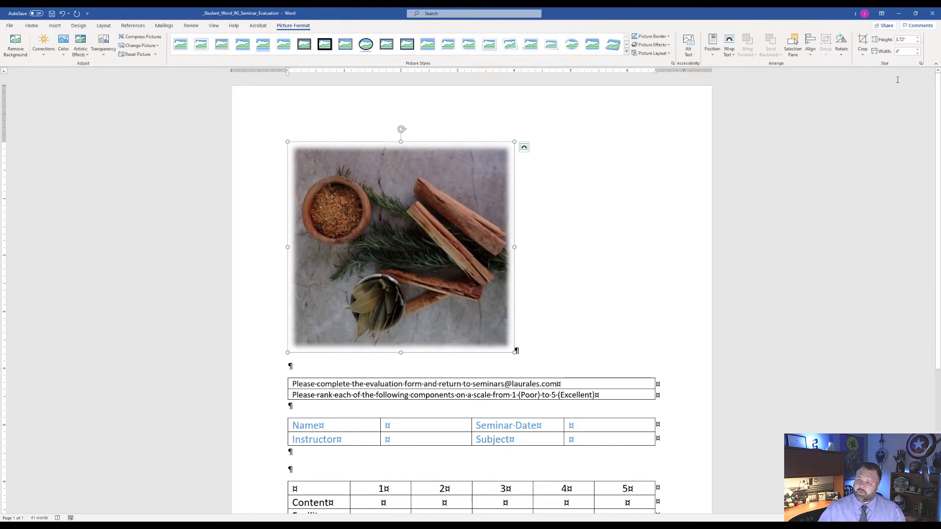
# Step: Resize the spice photo from 3.72" to 2" tall, center it, and return to the Home tab
pyautogui.click(905, 40)
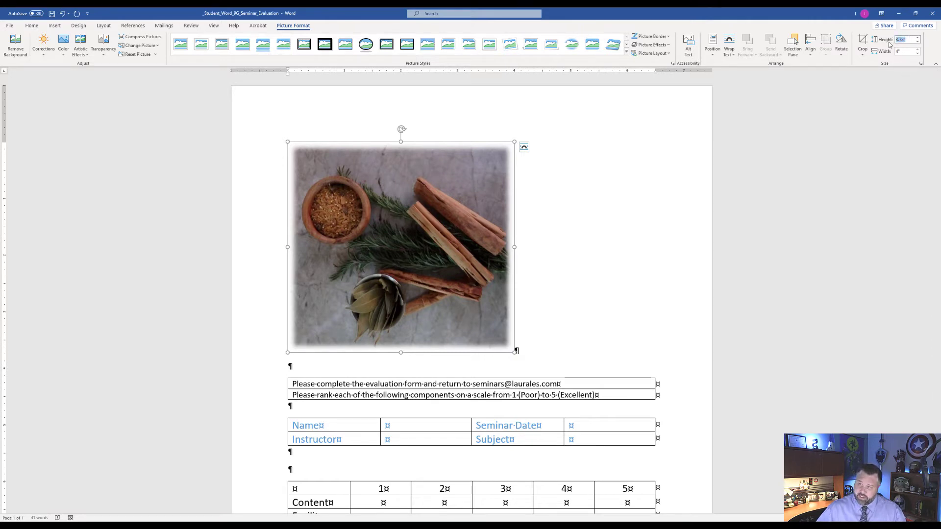
pyautogui.write('2')
pyautogui.press('Return')
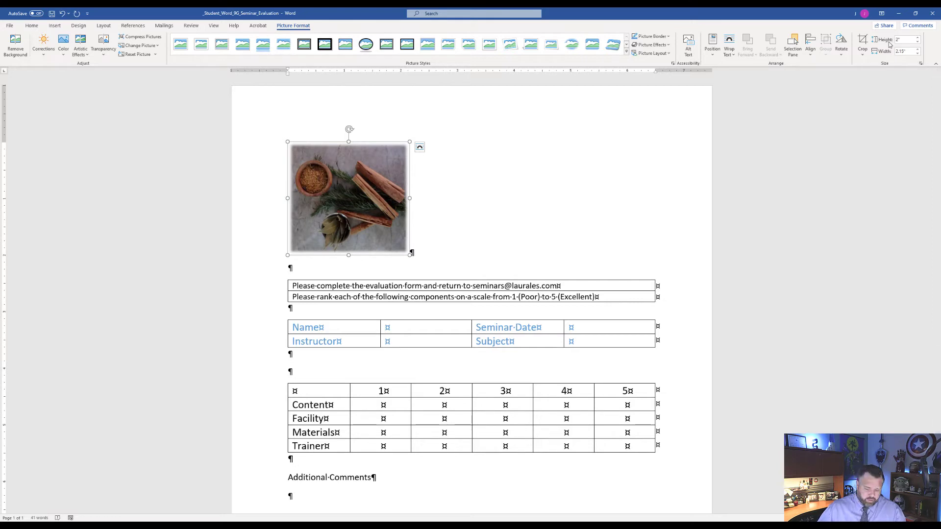
pyautogui.hotkey('ctrl', 'e')
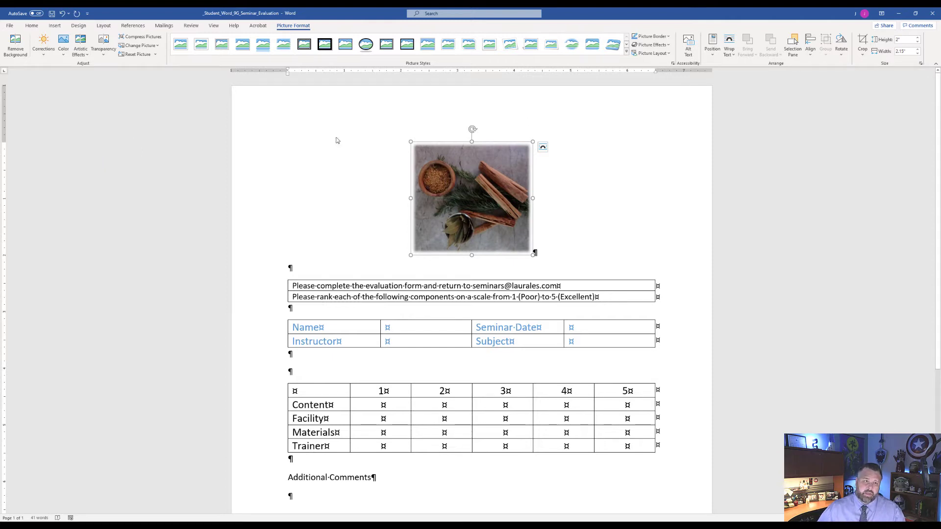
pyautogui.click(31, 25)
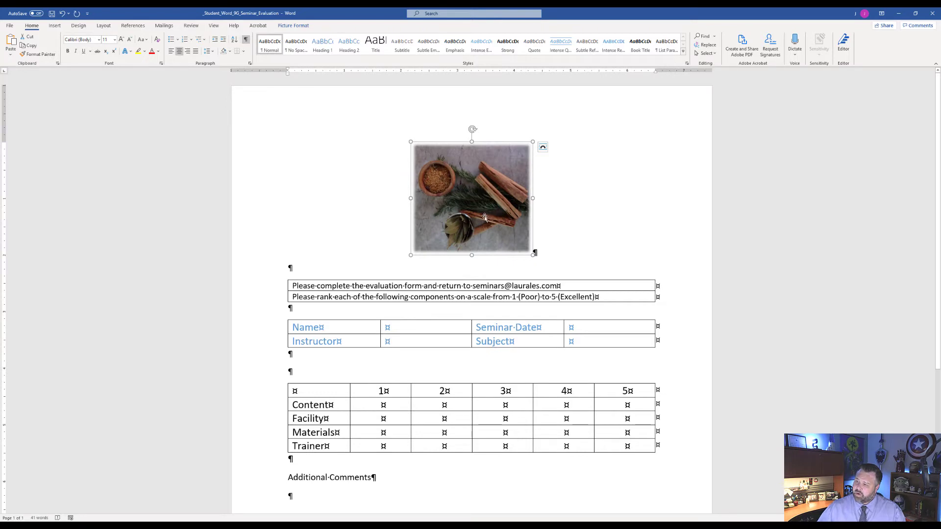
# Step: Type the title 'Seminar Evaluation Form' on the line below the photo, then add a blank line
pyautogui.click(303, 268)
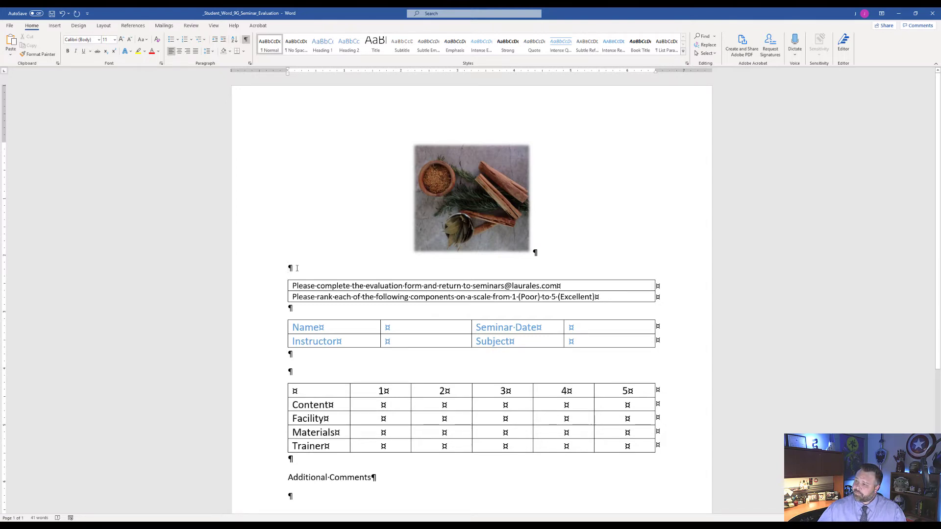
pyautogui.write('Se')
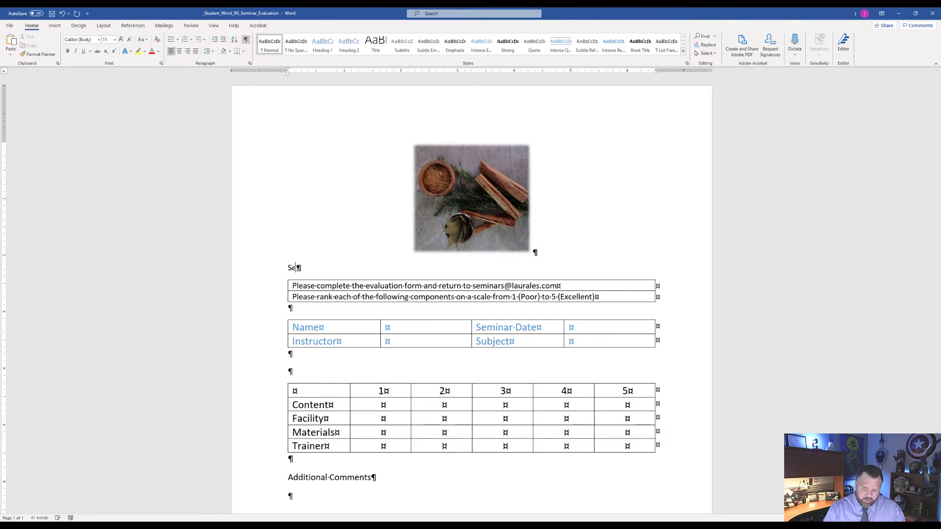
pyautogui.write('minar ')
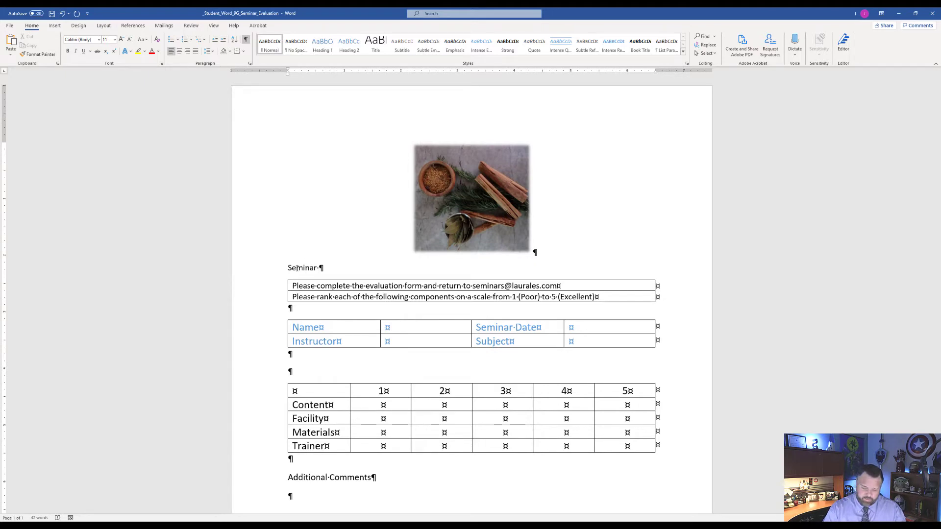
pyautogui.write('Evalu')
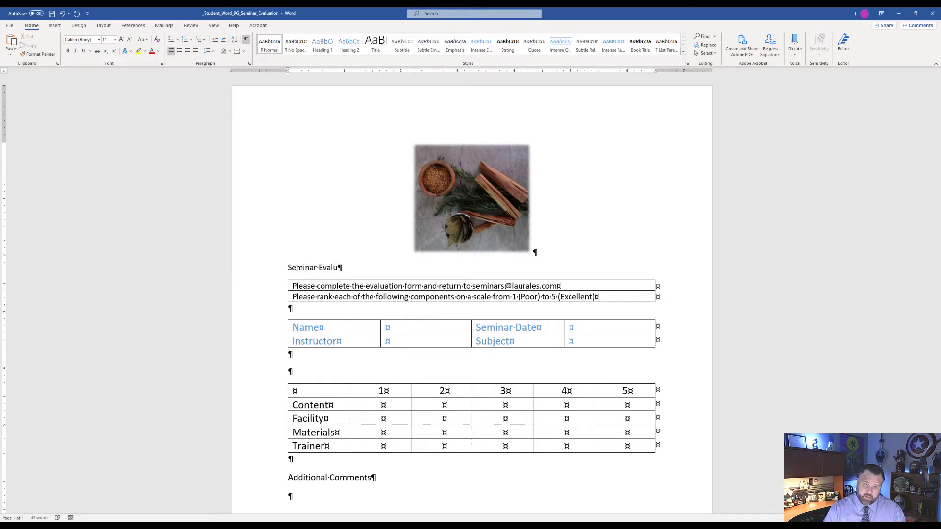
pyautogui.write('ation Form')
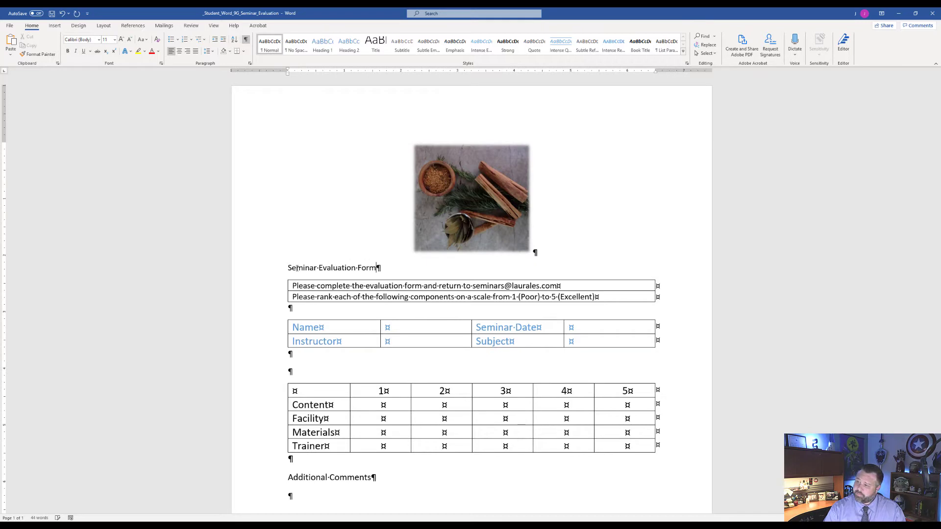
pyautogui.press('Return')
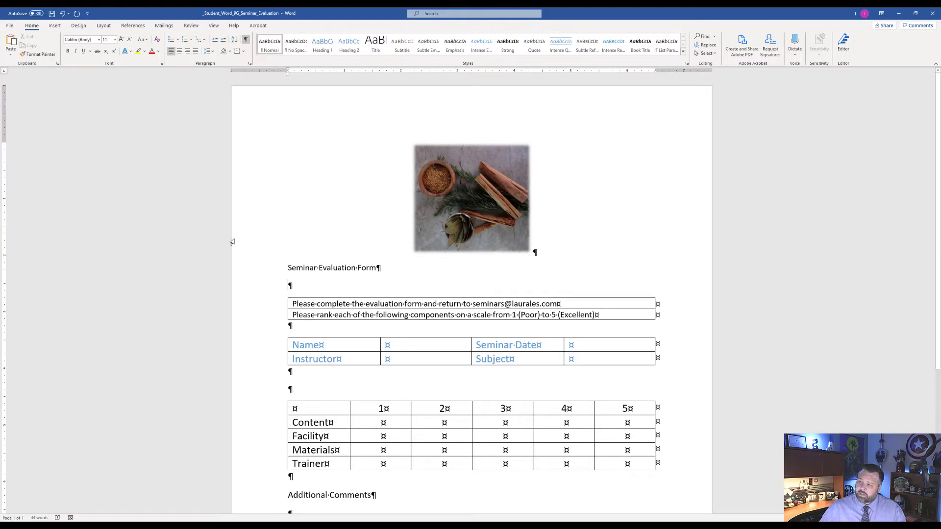
# Step: Color the 'Seminar Evaluation Form' title Green, Accent 6, Darker 50%
pyautogui.moveTo(389, 268); pyautogui.dragTo(301, 275)
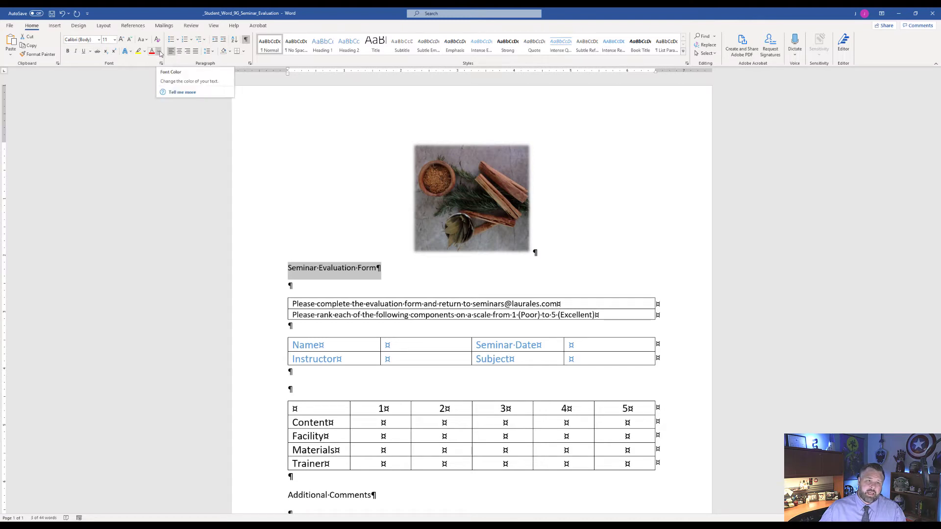
pyautogui.click(159, 51)
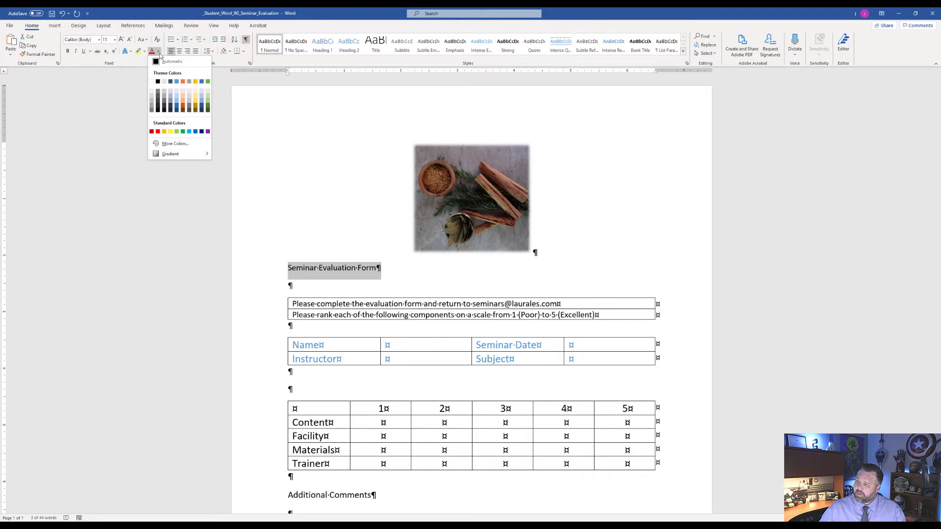
pyautogui.click(159, 52)
pyautogui.click(158, 52)
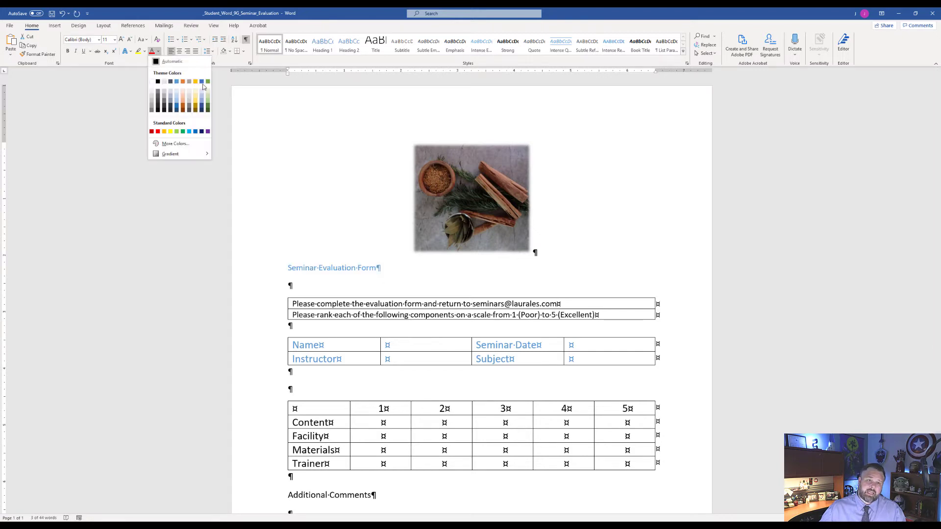
pyautogui.click(208, 110)
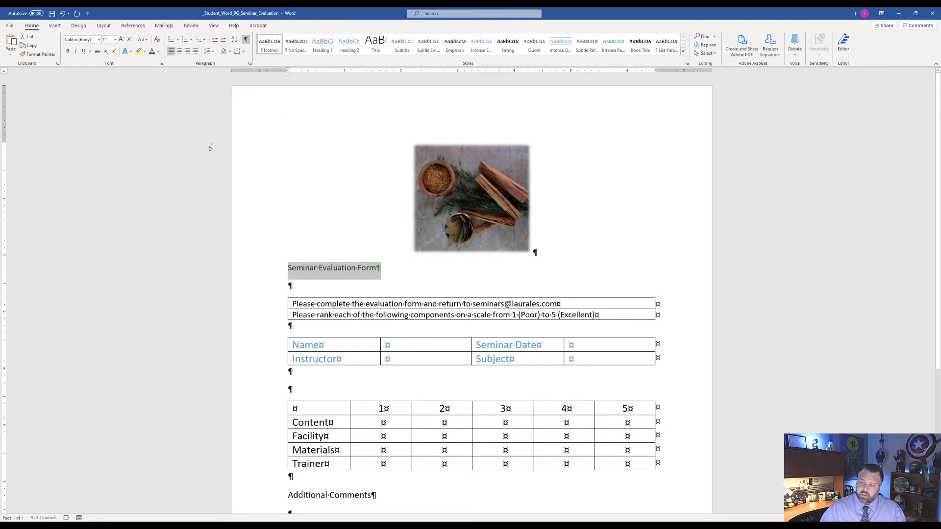
# Step: From the Design tab's Colors list, choose Customize Colors to define a Custom 1 palette
pyautogui.click(79, 26)
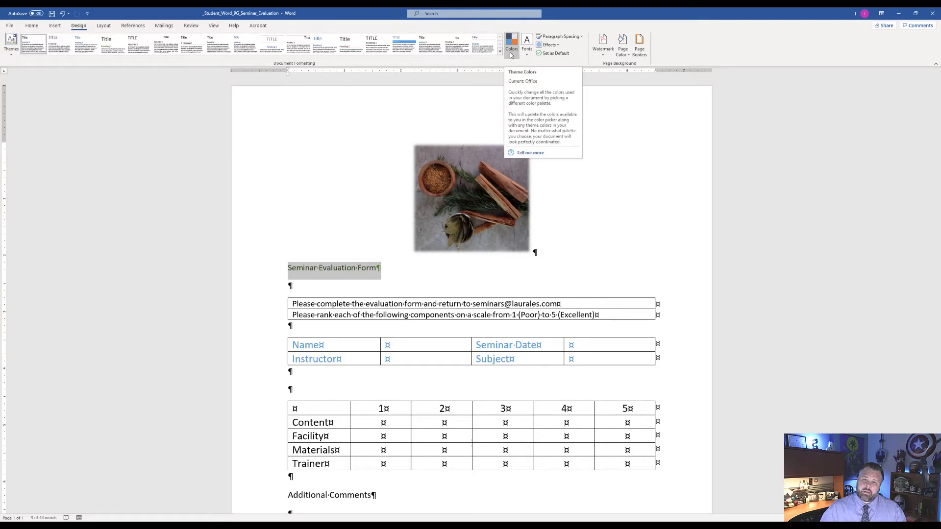
pyautogui.click(510, 49)
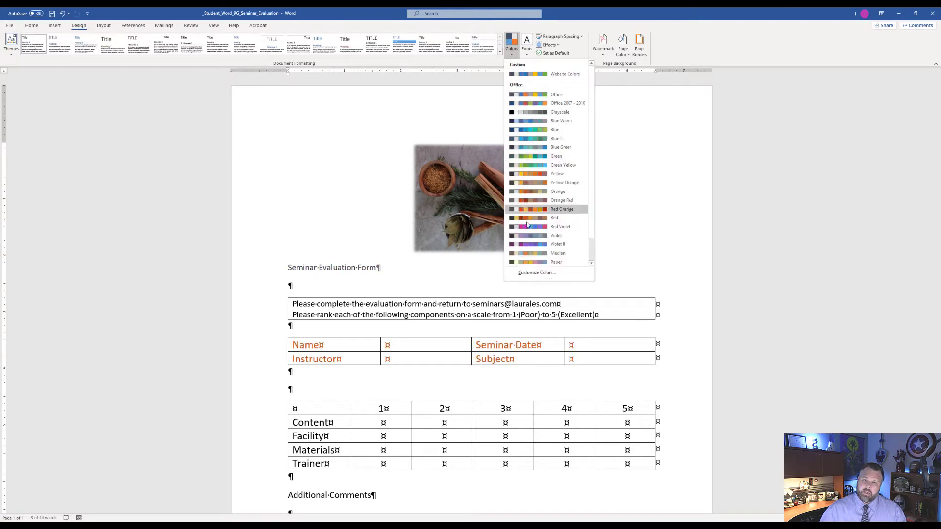
pyautogui.click(537, 276)
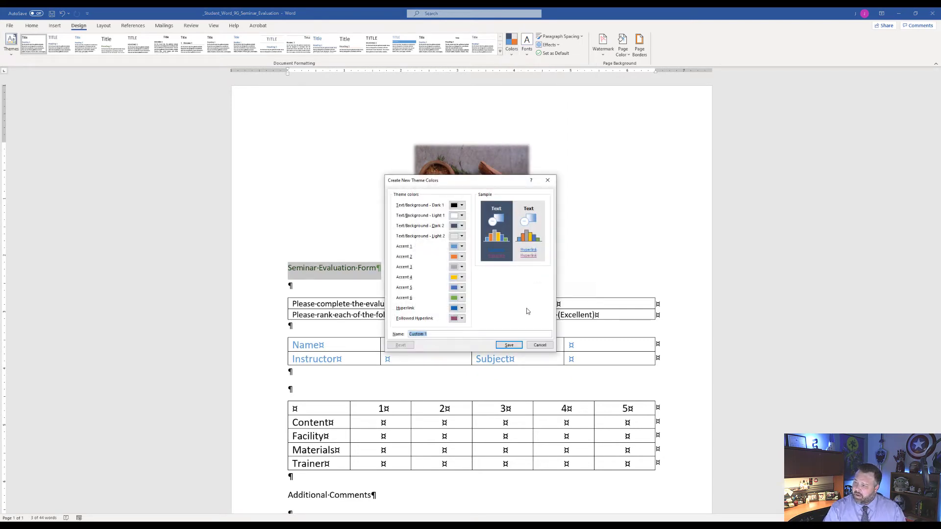
# Step: Save new theme colours 'Laurales 9G' with Accent 1 Dark Red and Accent 6 Orange
pyautogui.write('Laurales 9G')
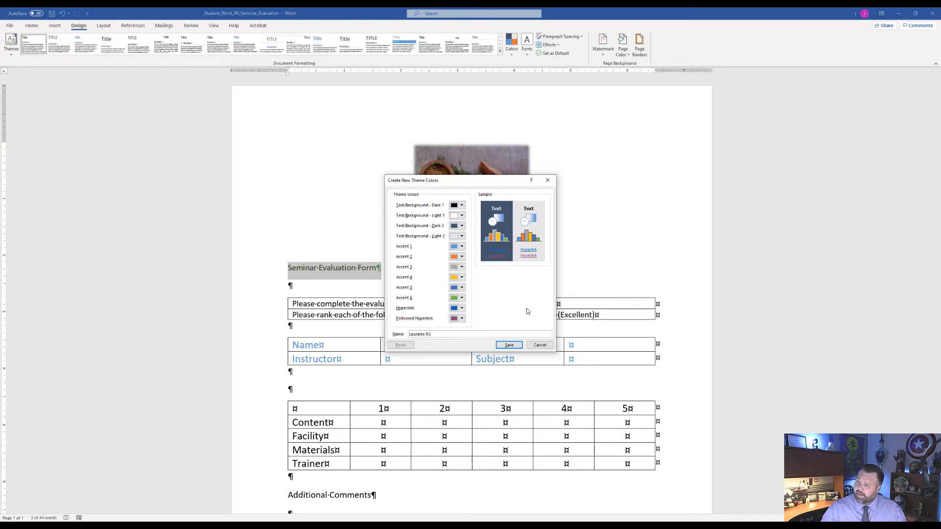
pyautogui.click(460, 249)
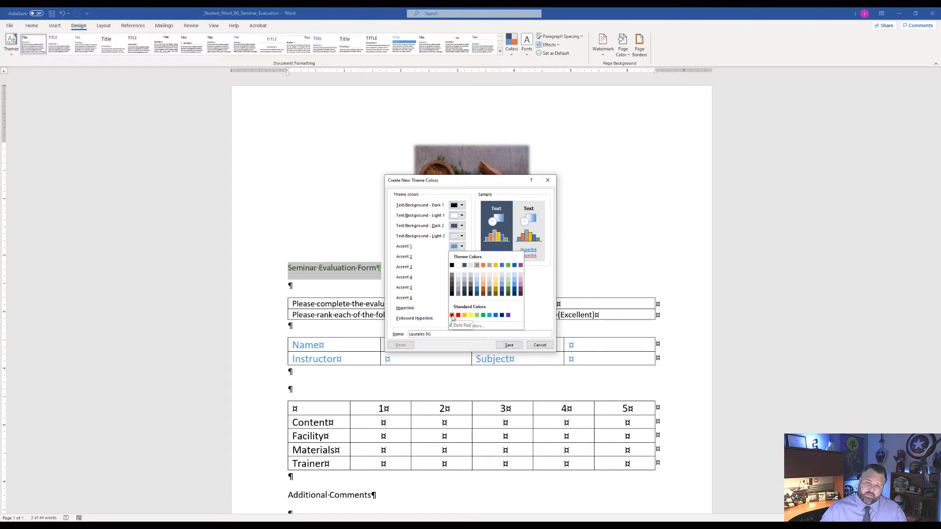
pyautogui.click(451, 316)
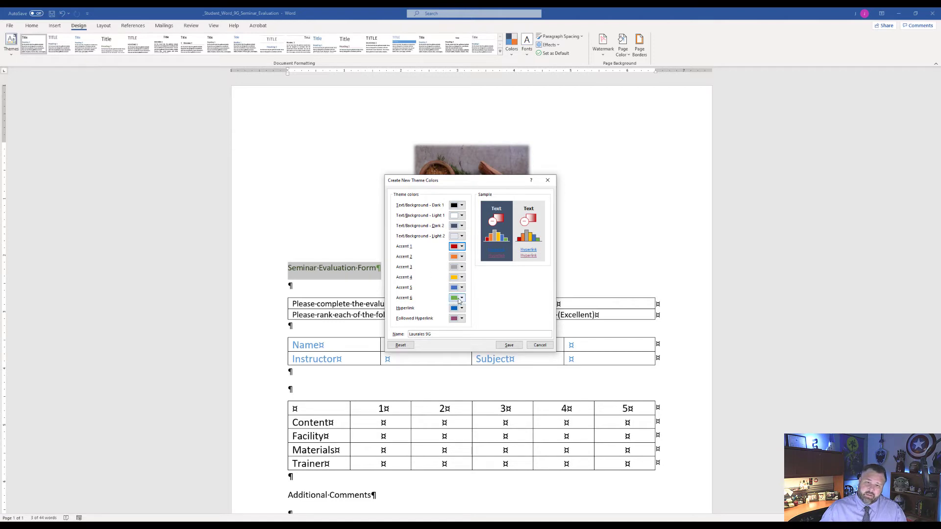
pyautogui.click(459, 300)
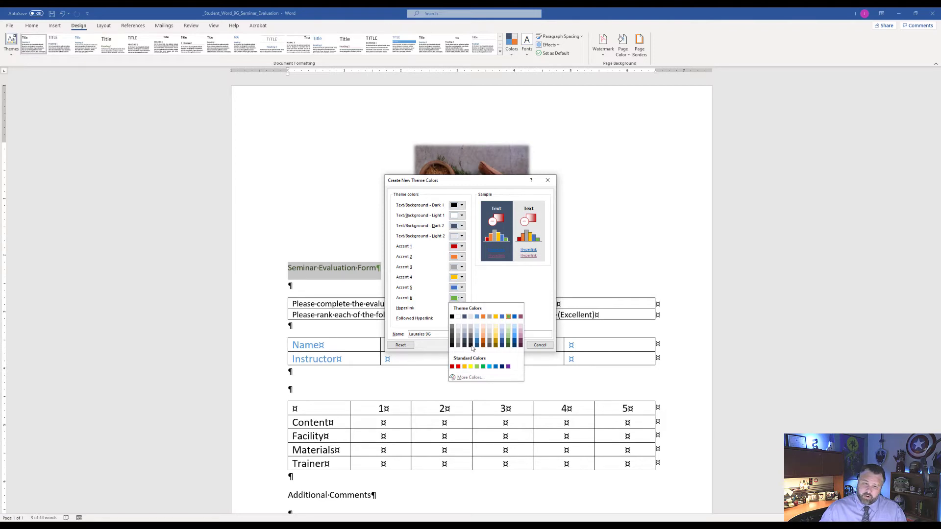
pyautogui.click(465, 367)
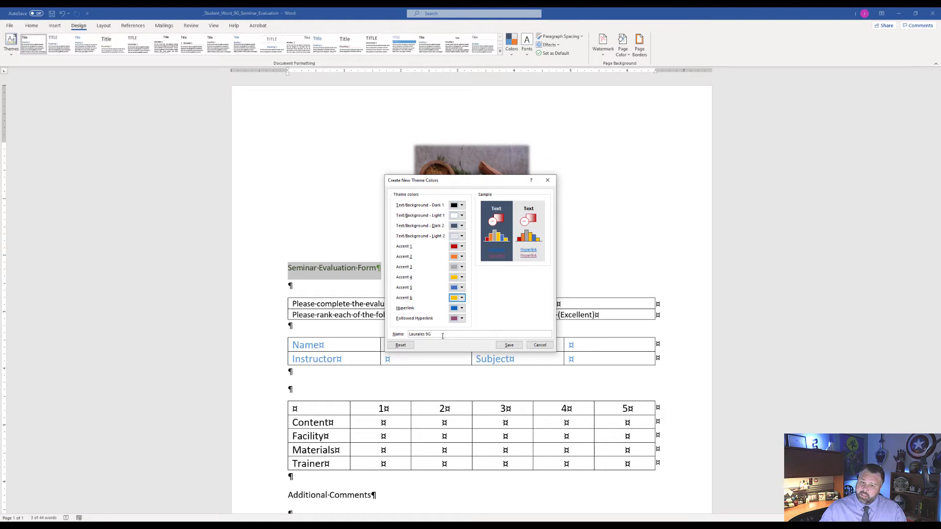
pyautogui.click(509, 345)
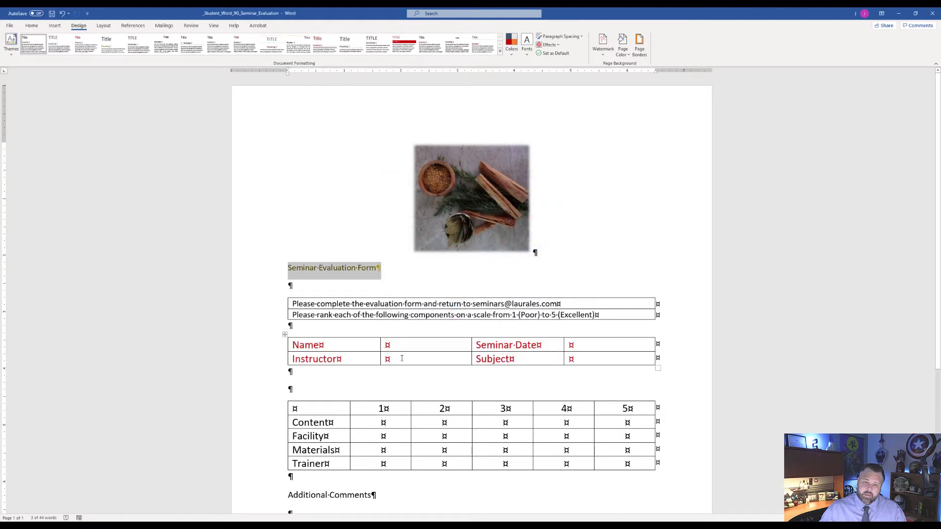
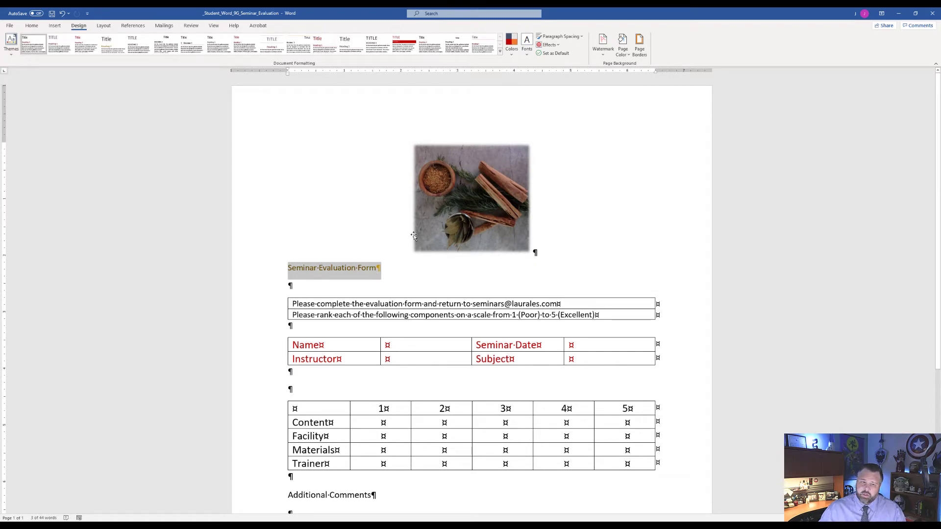
# Step: Create a custom theme font set pairing Segoe Print headings with Segoe UI Light body text
pyautogui.click(528, 51)
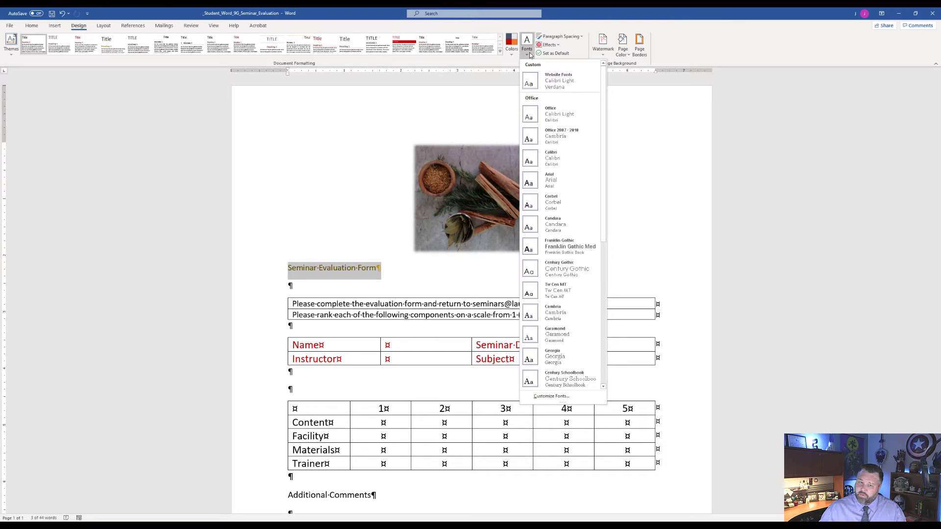
pyautogui.click(559, 398)
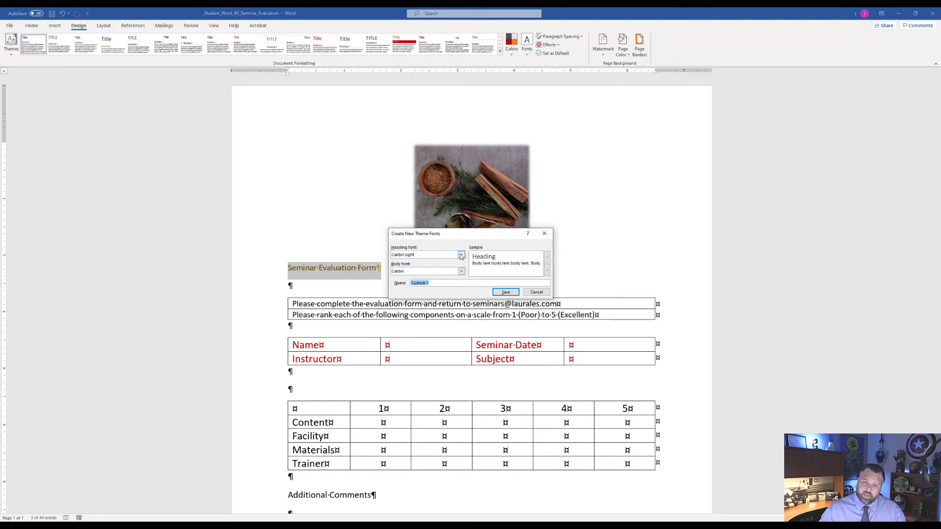
pyautogui.click(461, 255)
pyautogui.moveTo(479, 269); pyautogui.dragTo(478, 305)
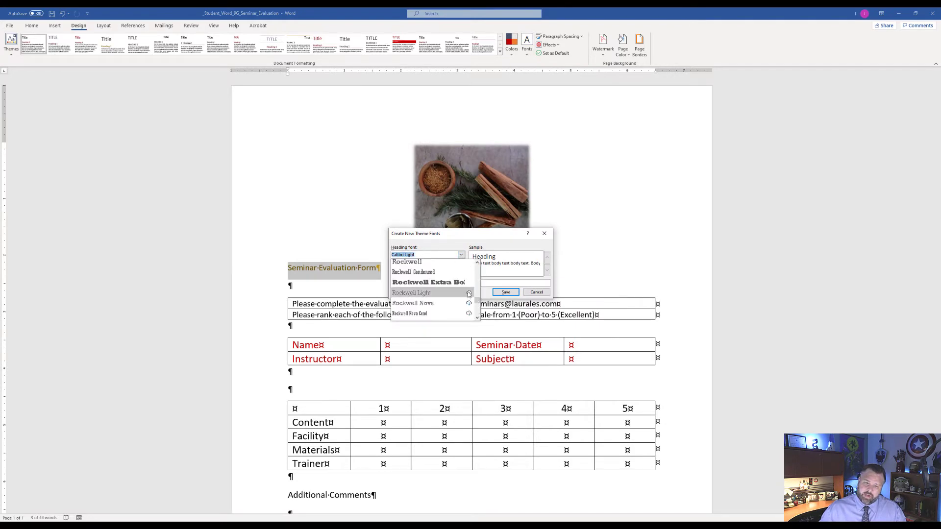
pyautogui.scroll(-3, 449, 292)
pyautogui.scroll(-1, 450, 292)
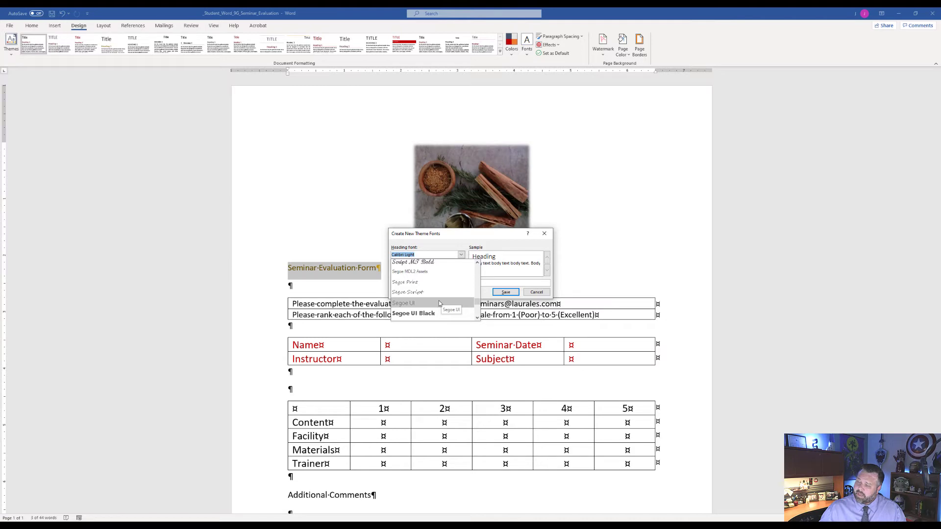
pyautogui.click(407, 283)
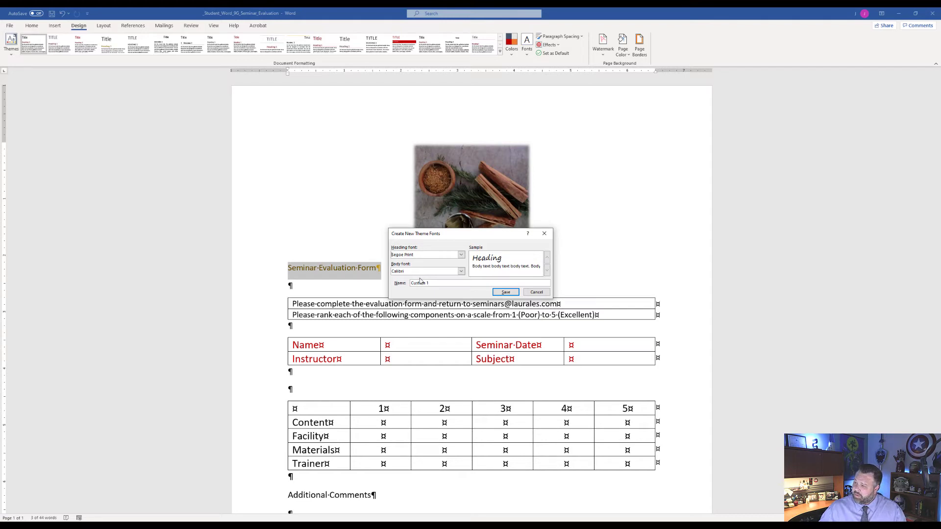
pyautogui.click(461, 271)
pyautogui.moveTo(478, 293); pyautogui.dragTo(479, 321)
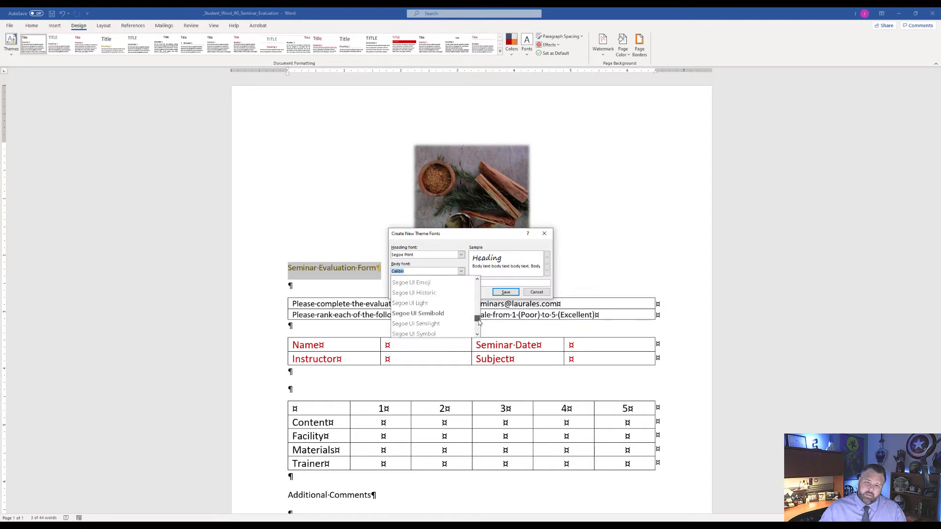
pyautogui.click(420, 304)
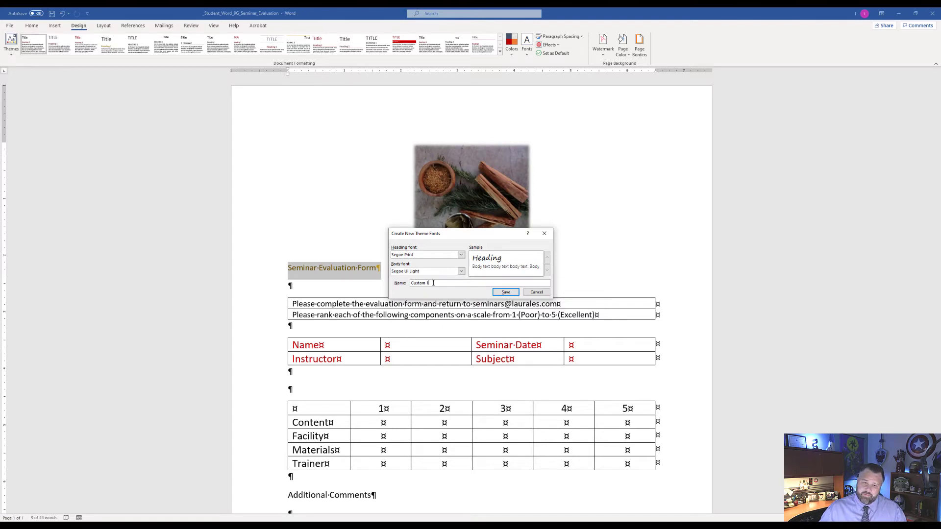
# Step: Name the new font set 'Laurales 9G' and save it
pyautogui.moveTo(433, 283); pyautogui.dragTo(399, 286)
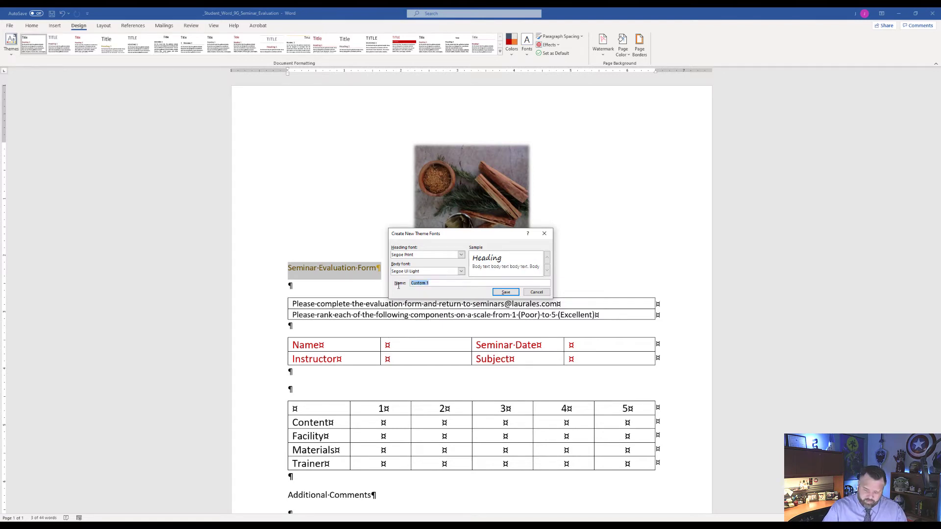
pyautogui.write('l')
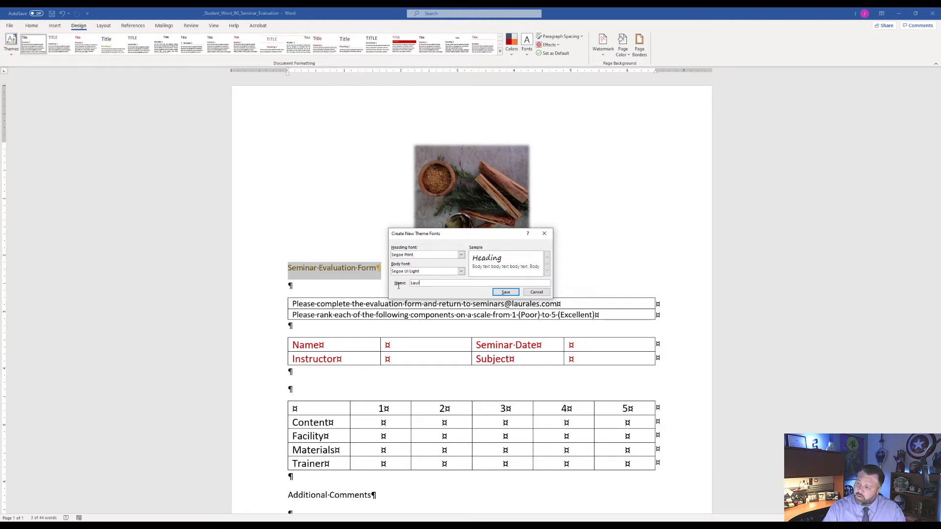
pyautogui.write('aurales 9G')
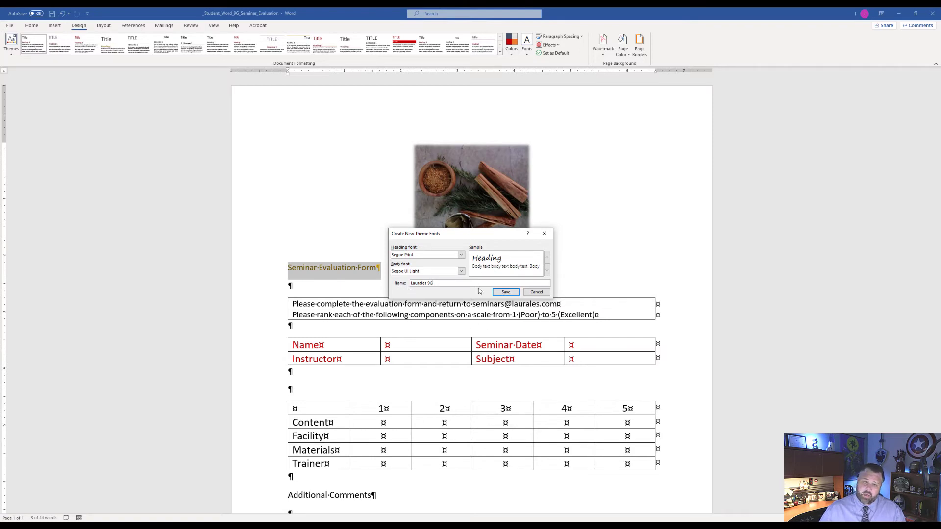
pyautogui.click(506, 293)
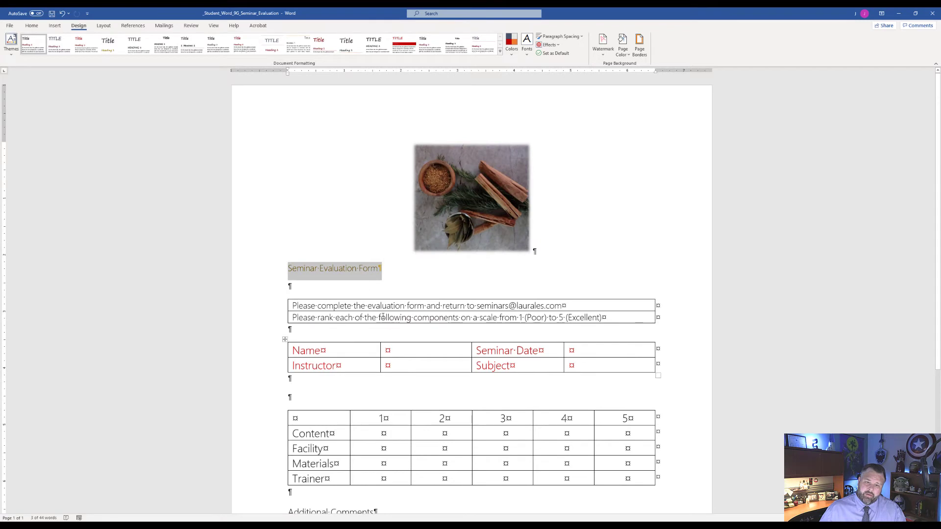
# Step: Make the title a centered 24 pt Heading 1, then select the instruction table
pyautogui.scroll(-3, 571, 401)
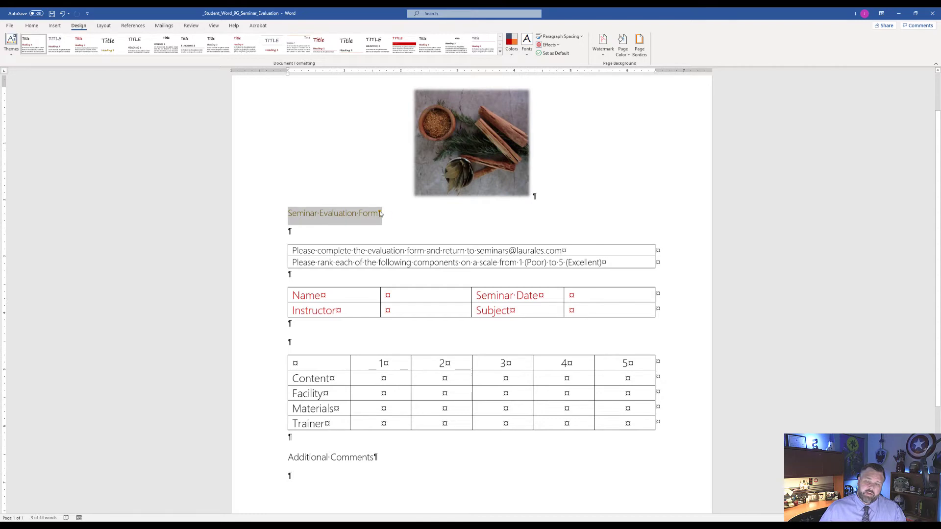
pyautogui.click(29, 26)
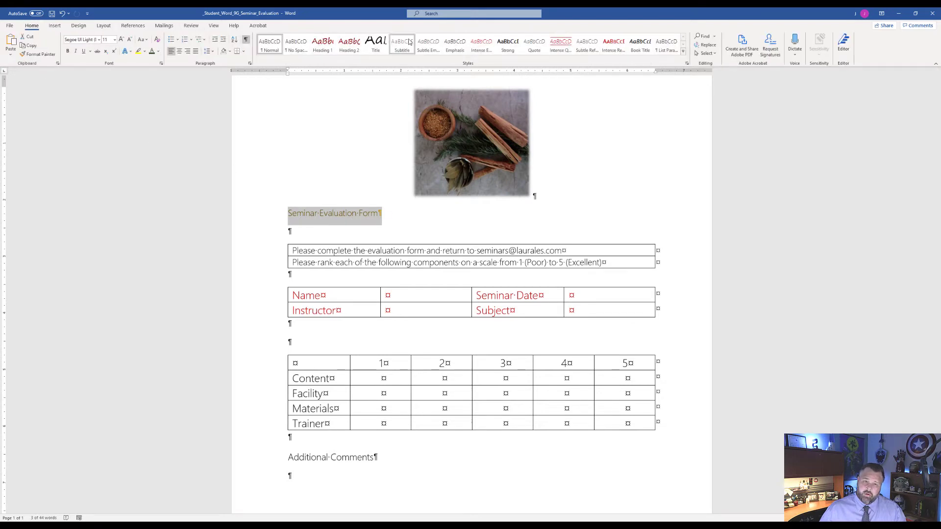
pyautogui.click(323, 47)
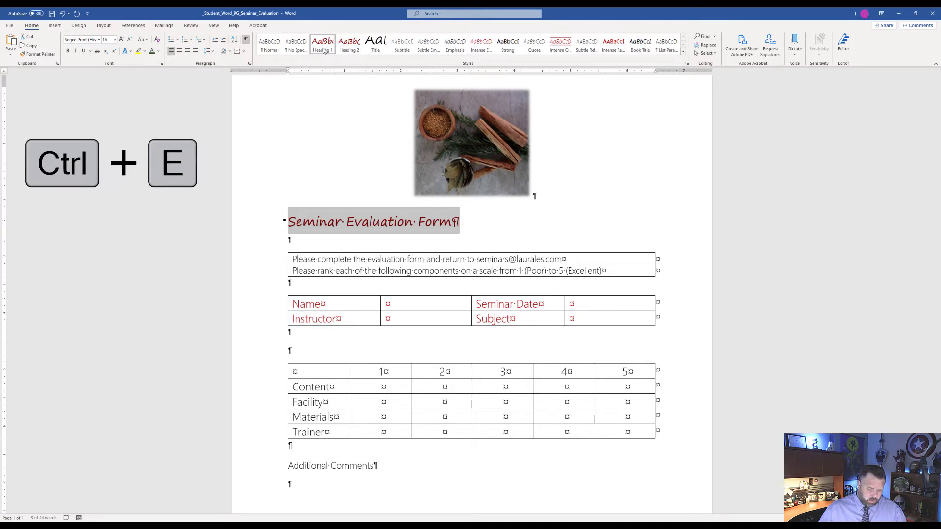
pyautogui.hotkey('ctrl', 'e')
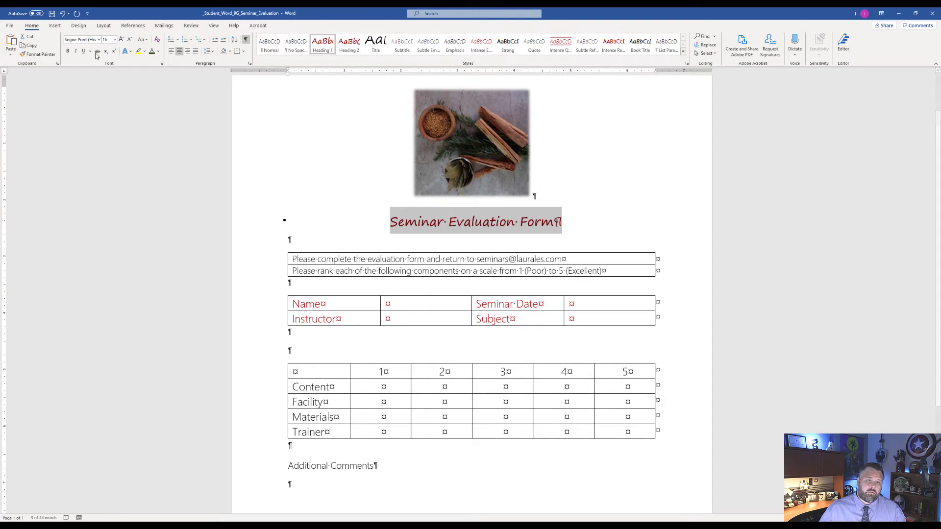
pyautogui.click(115, 40)
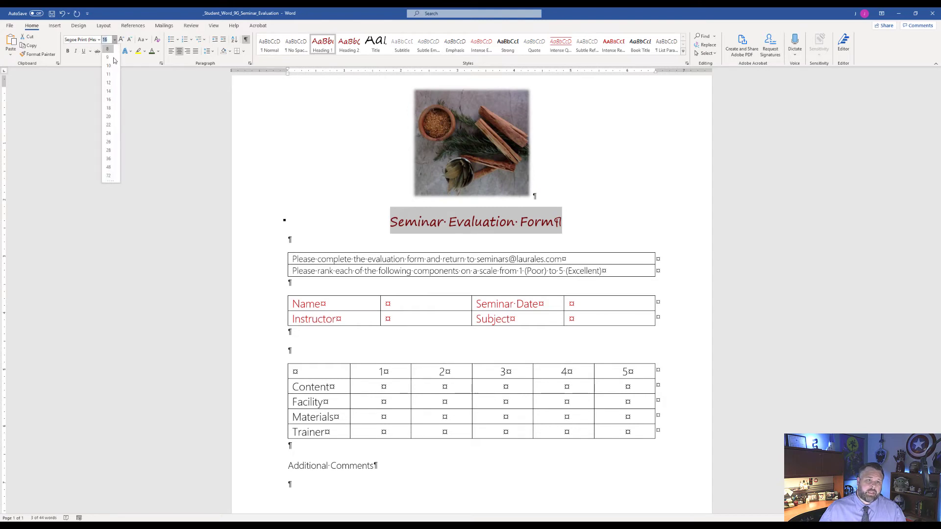
pyautogui.click(111, 134)
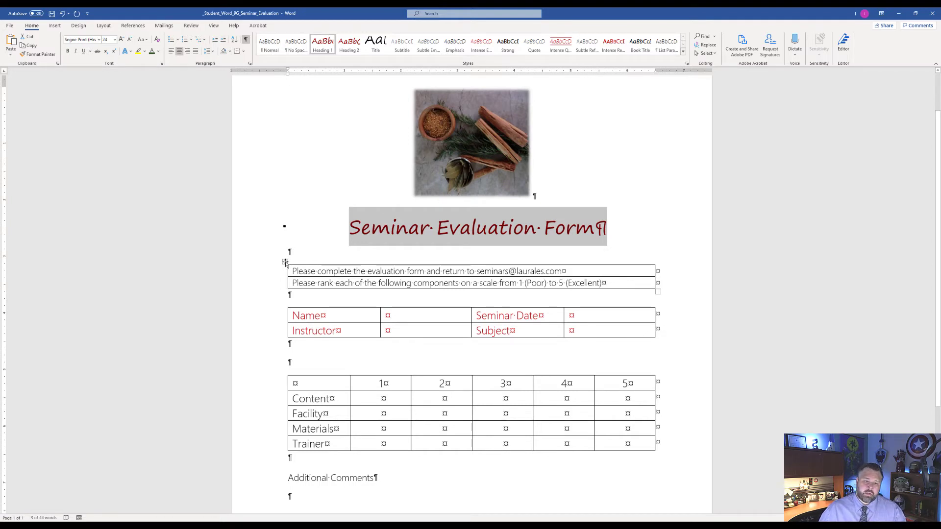
pyautogui.click(285, 262)
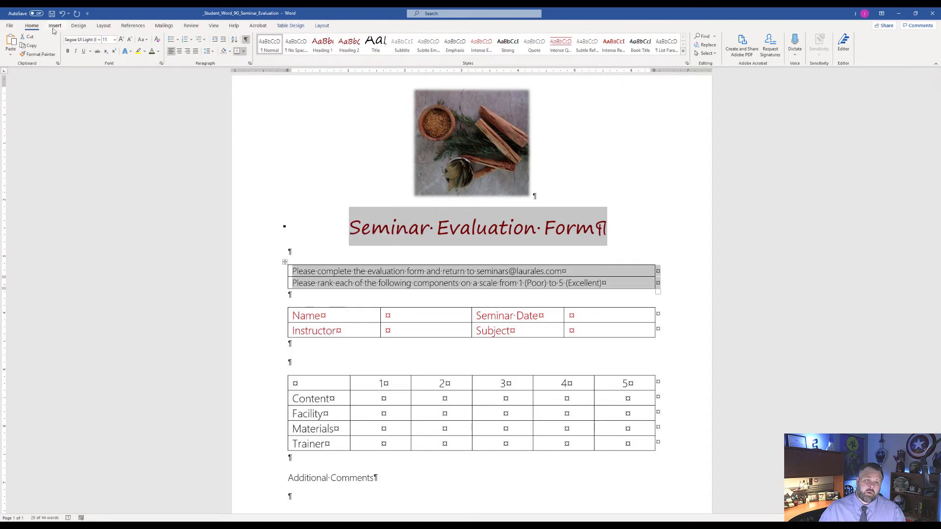
# Step: Convert the two-row instruction table to text separated by paragraph marks
pyautogui.click(322, 25)
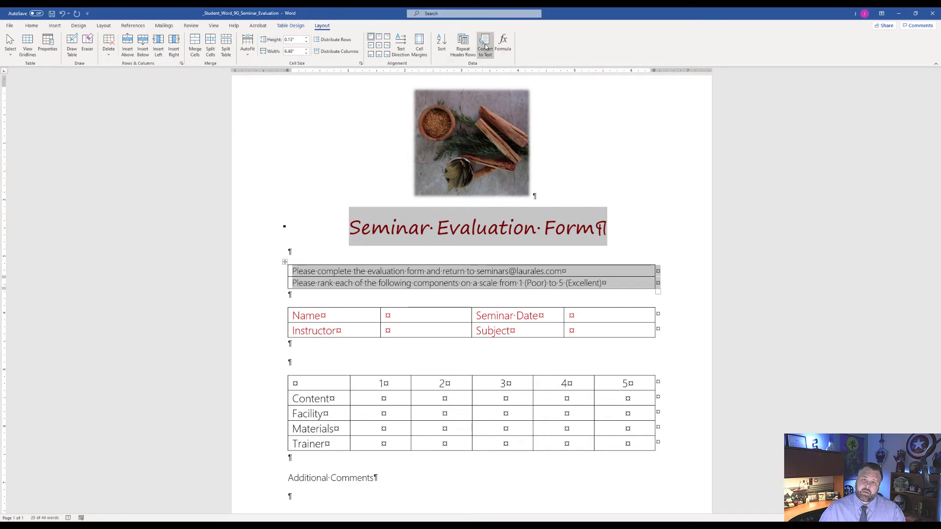
pyautogui.click(485, 48)
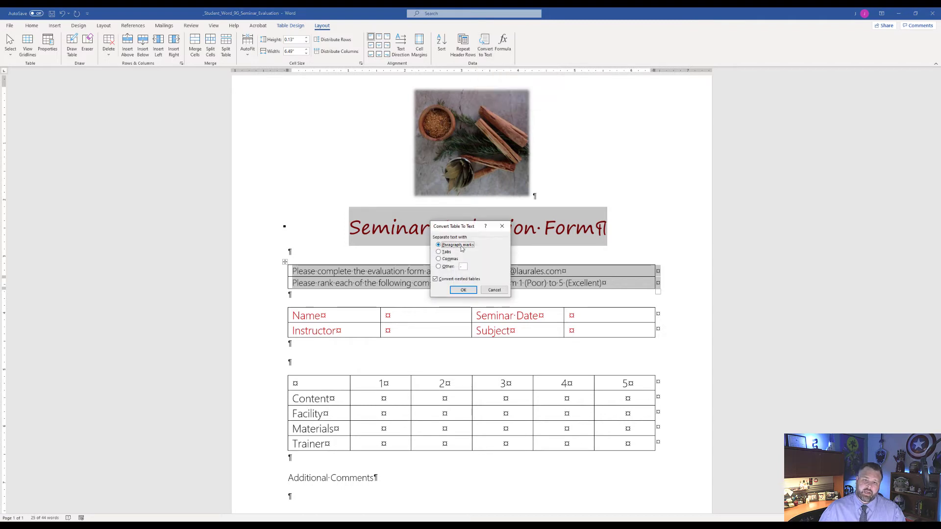
pyautogui.click(463, 290)
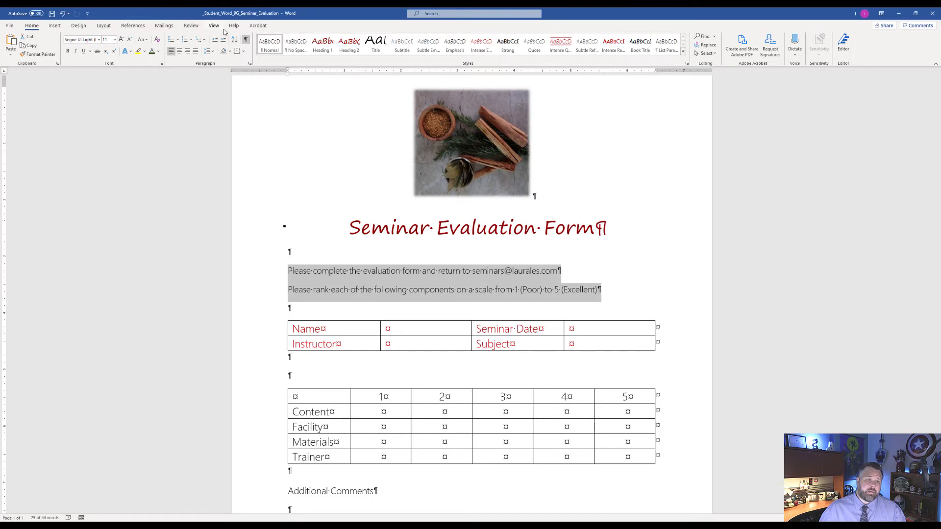
# Step: Enable the Developer tab through Word Options' Customize Ribbon and show its tools
pyautogui.click(13, 27)
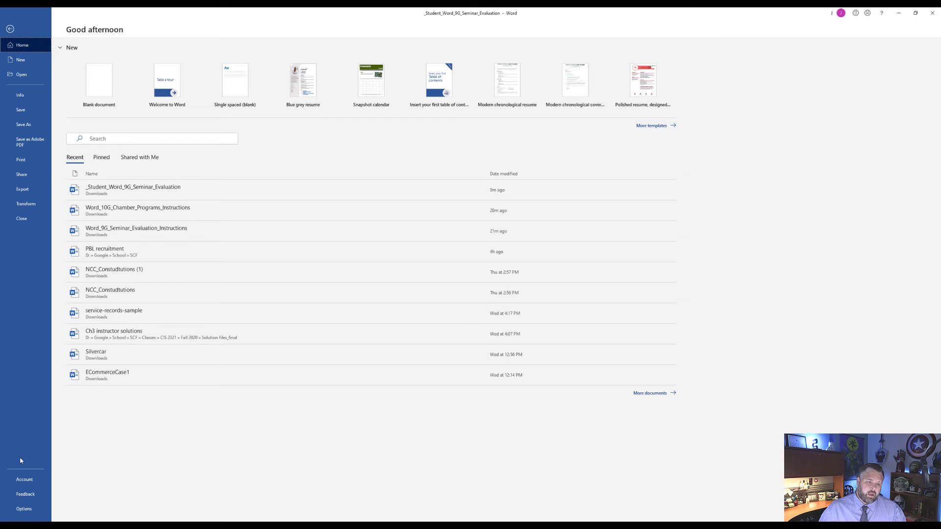
pyautogui.click(23, 509)
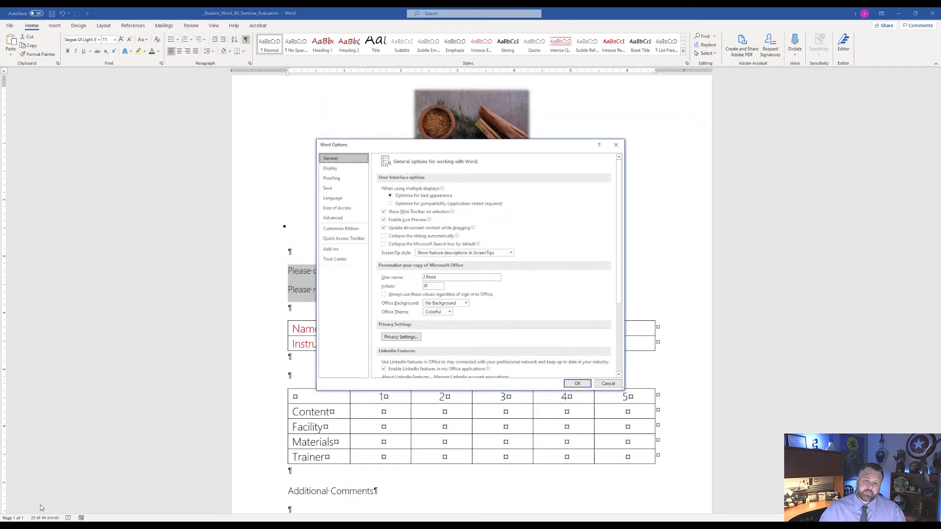
pyautogui.click(345, 231)
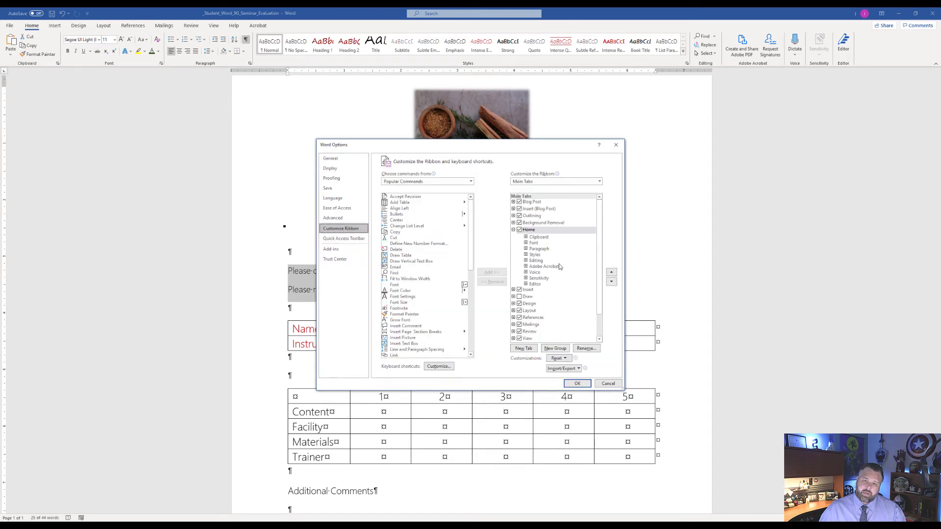
pyautogui.scroll(-2, 534, 310)
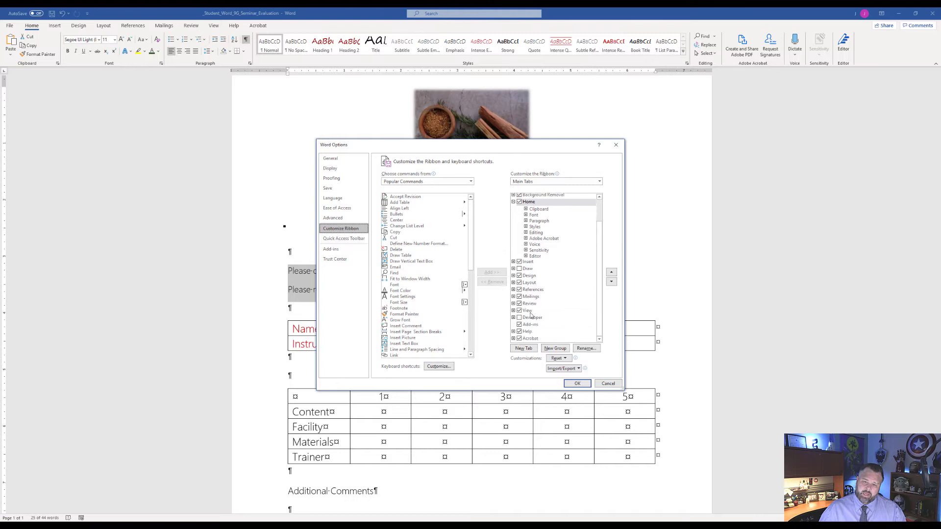
pyautogui.click(520, 318)
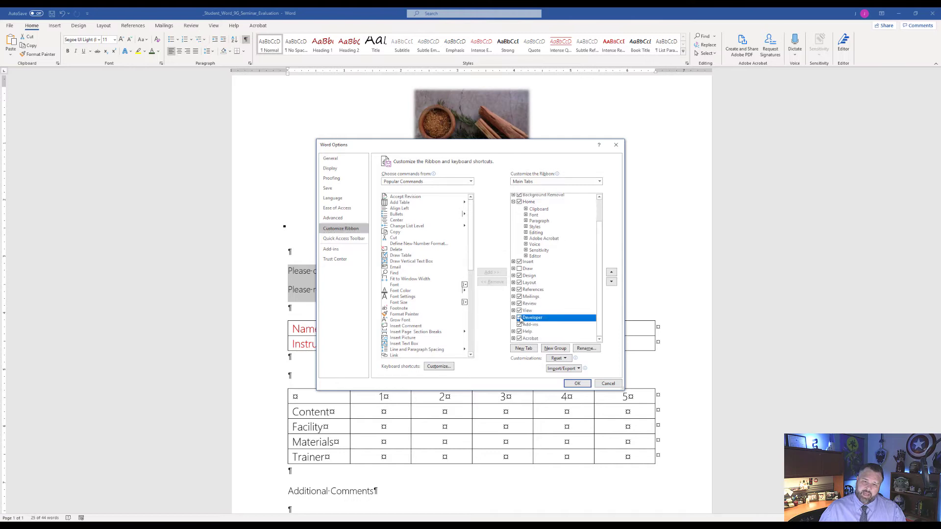
pyautogui.click(577, 384)
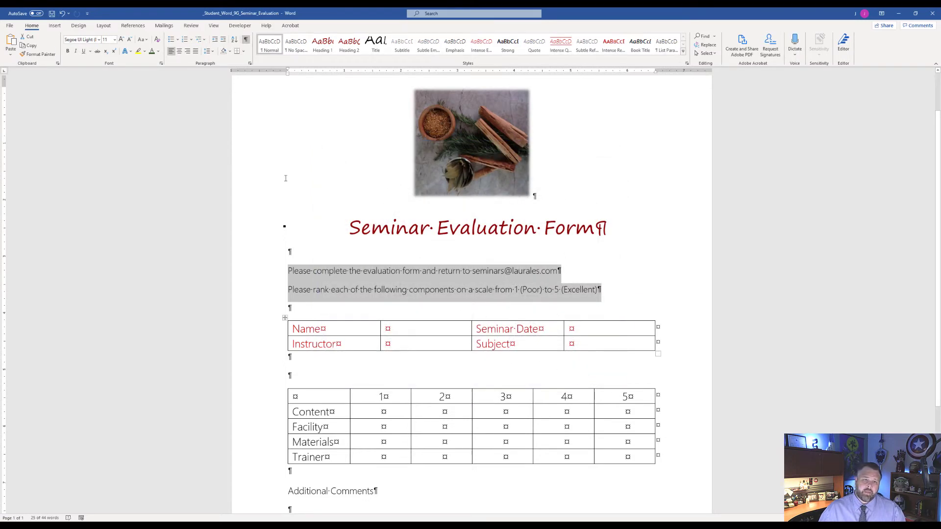
pyautogui.click(245, 27)
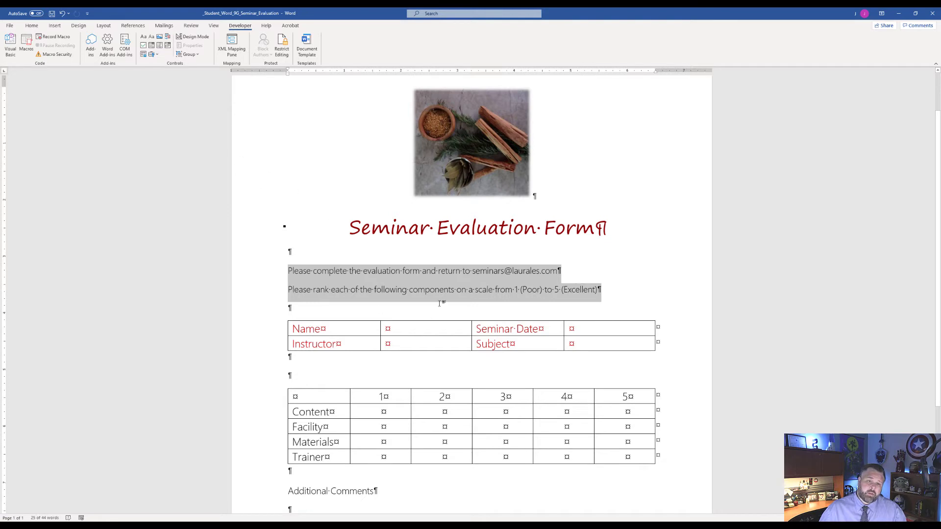
# Step: Turn on Design Mode and insert a Plain Text content control in the Name cell
pyautogui.click(430, 290)
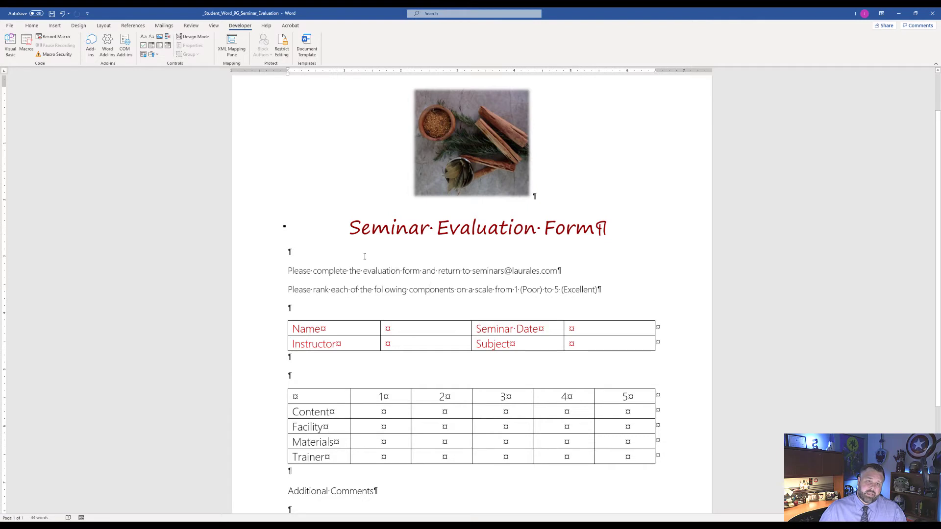
pyautogui.click(188, 38)
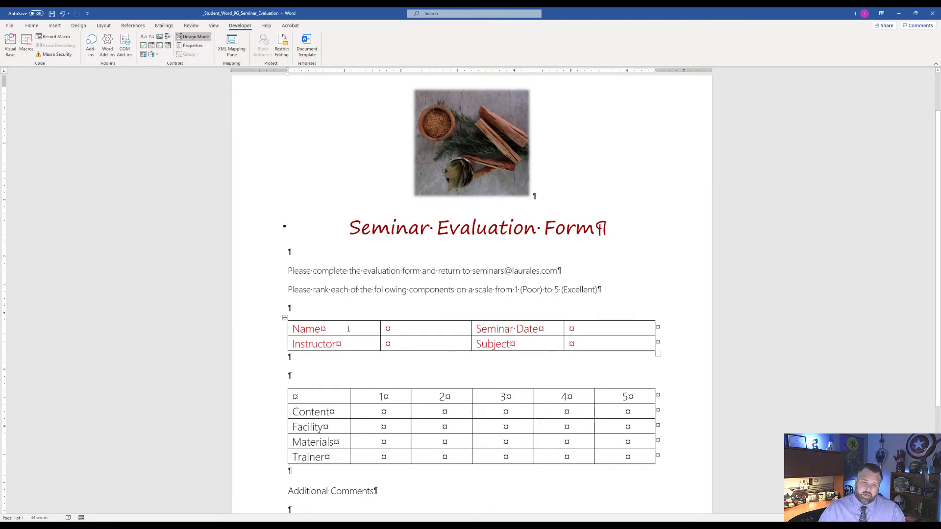
pyautogui.click(405, 329)
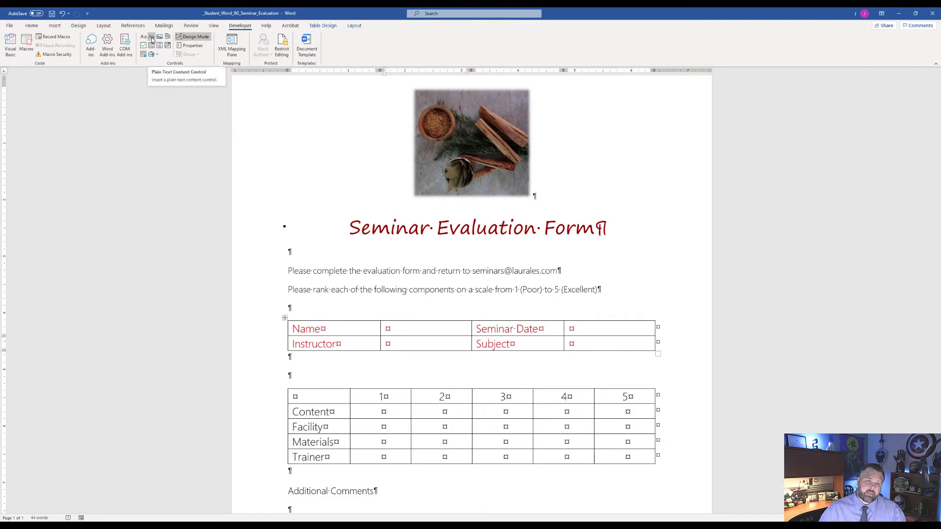
pyautogui.click(152, 40)
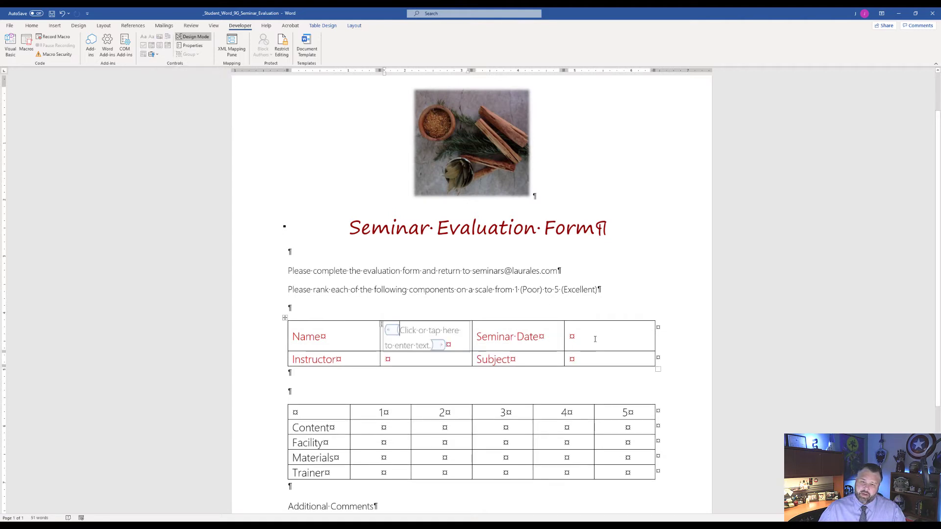
# Step: Insert a Date Picker content control in the Seminar Date cell and select it
pyautogui.click(594, 339)
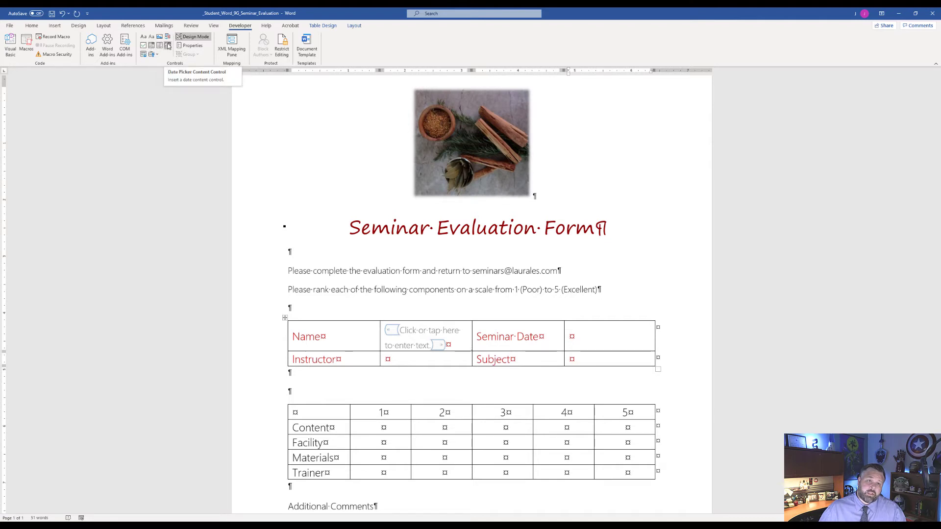
pyautogui.click(167, 45)
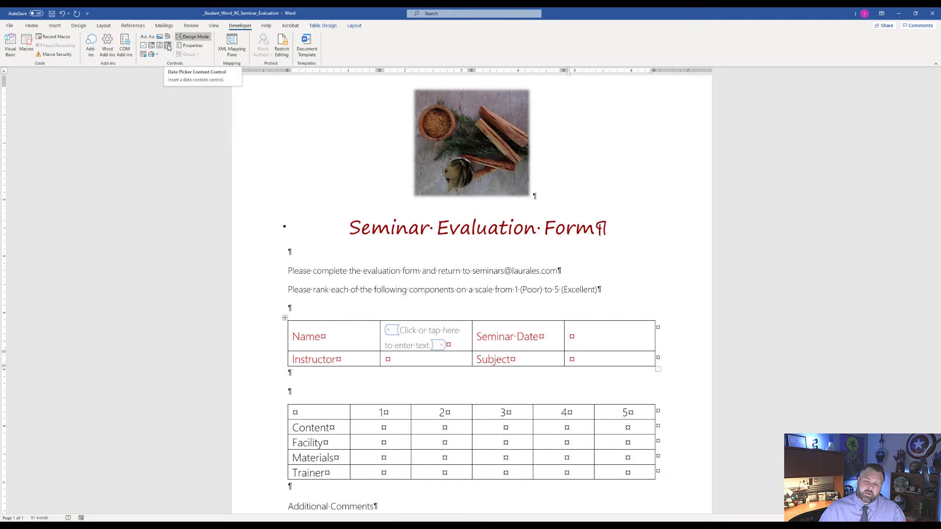
pyautogui.click(167, 45)
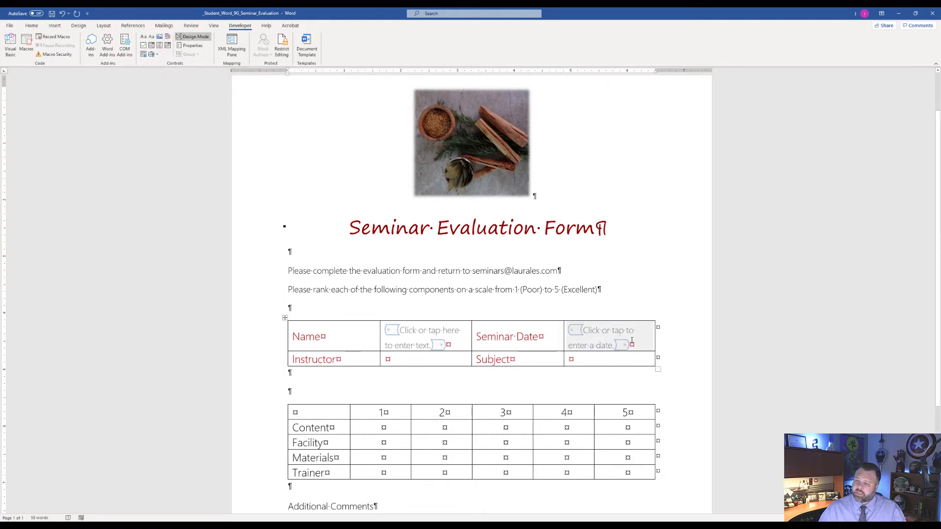
pyautogui.click(617, 334)
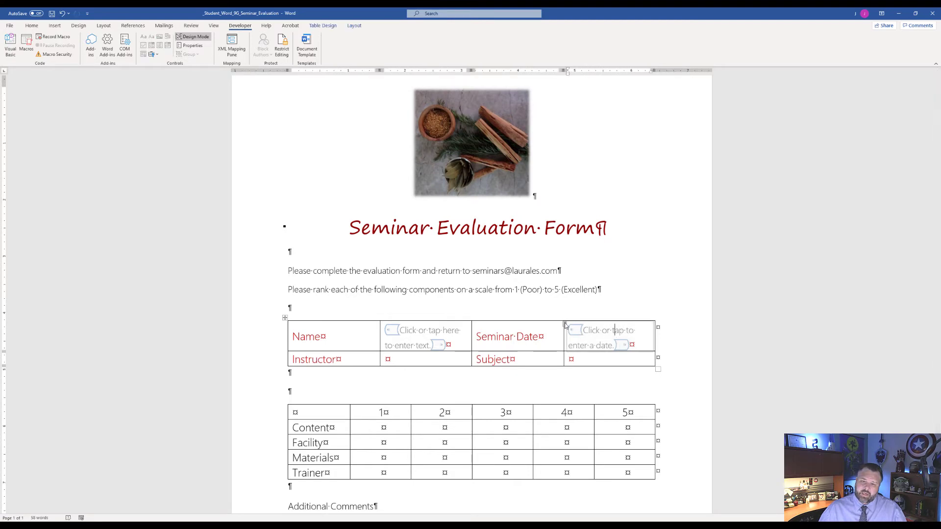
pyautogui.click(565, 327)
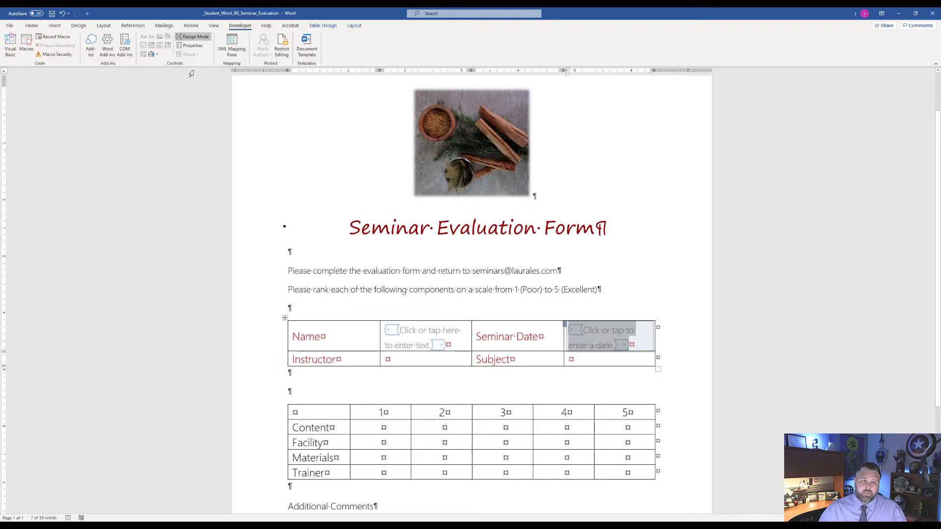
pyautogui.click(191, 47)
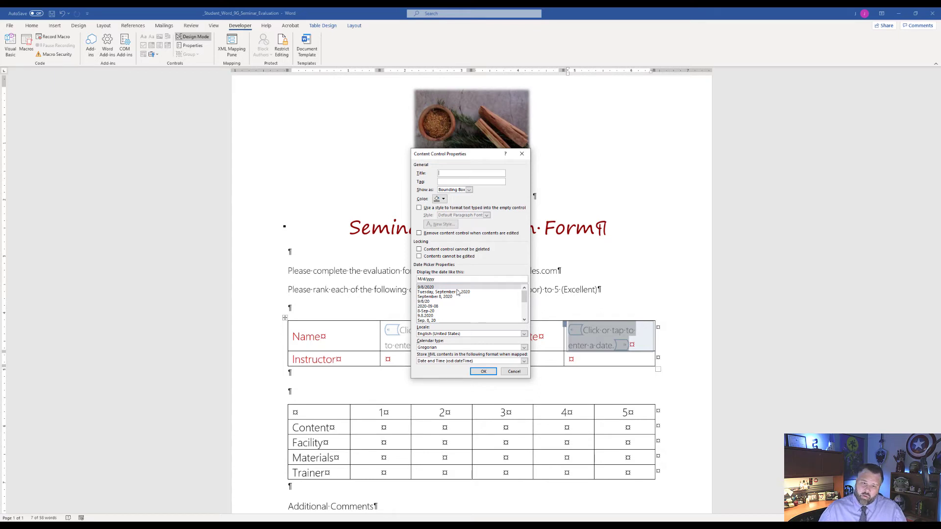
# Step: Set the Seminar Date picker's display format to M/d/yy (e.g. 9/8/20)
pyautogui.click(425, 302)
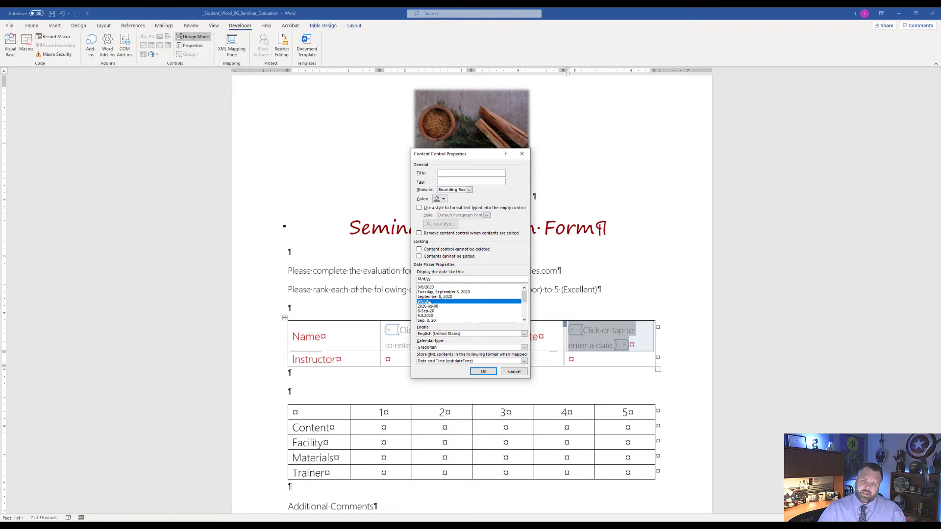
pyautogui.click(483, 372)
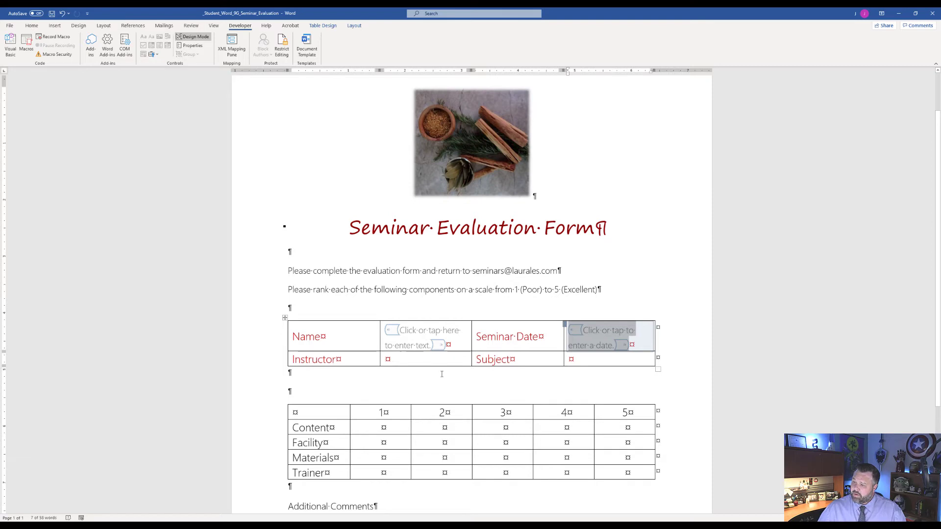
# Step: Insert a Drop-Down List content control in the Instructor cell and open its properties
pyautogui.click(396, 361)
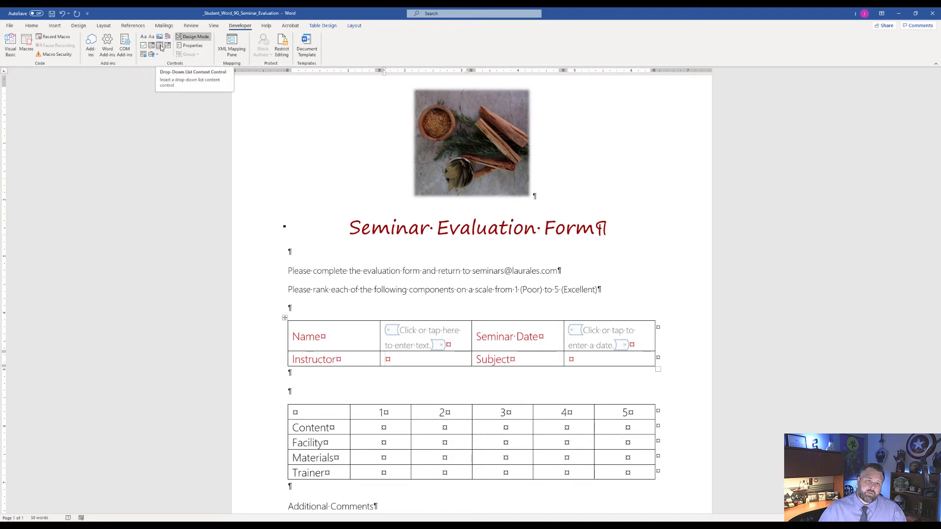
pyautogui.click(159, 46)
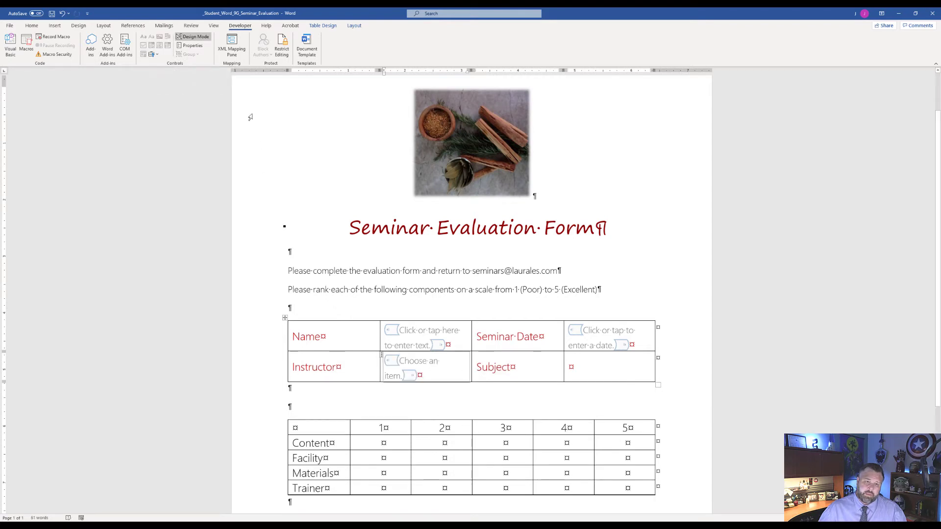
pyautogui.click(192, 46)
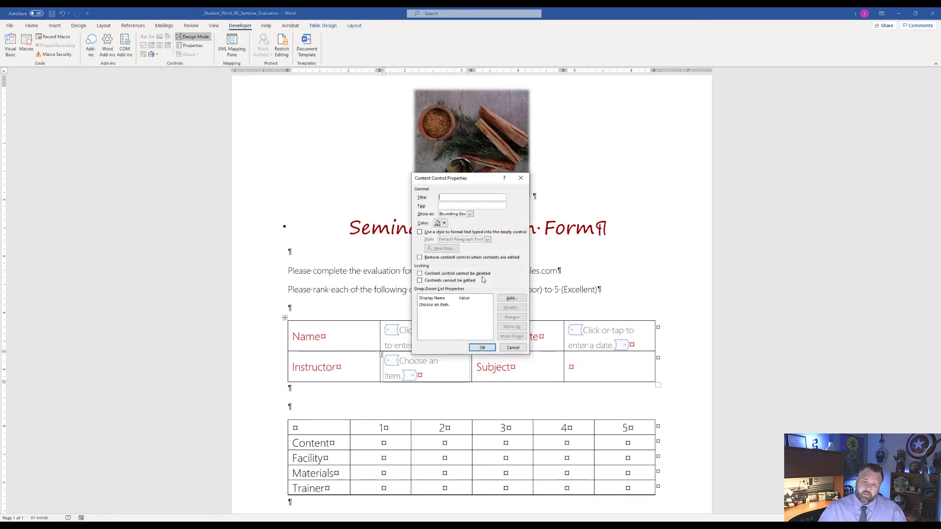
# Step: Add three instructor names as drop-down choices and close the properties
pyautogui.click(508, 299)
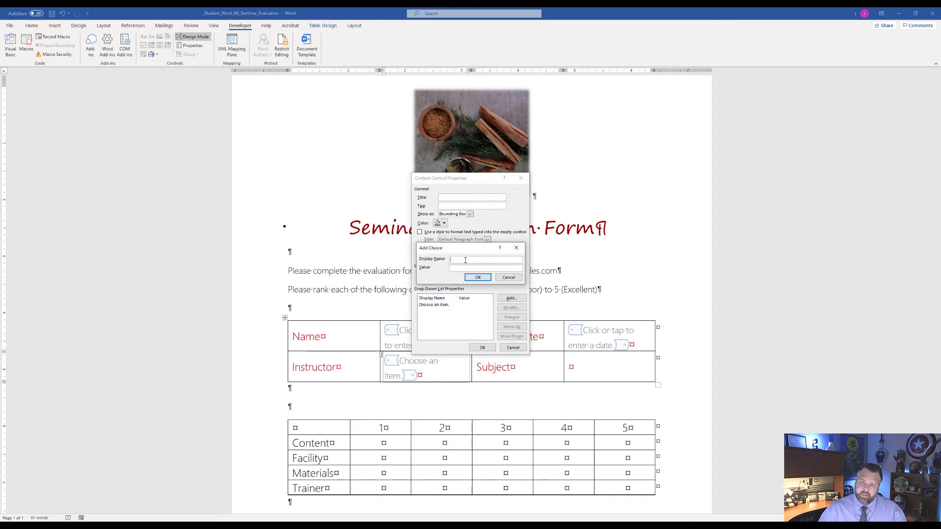
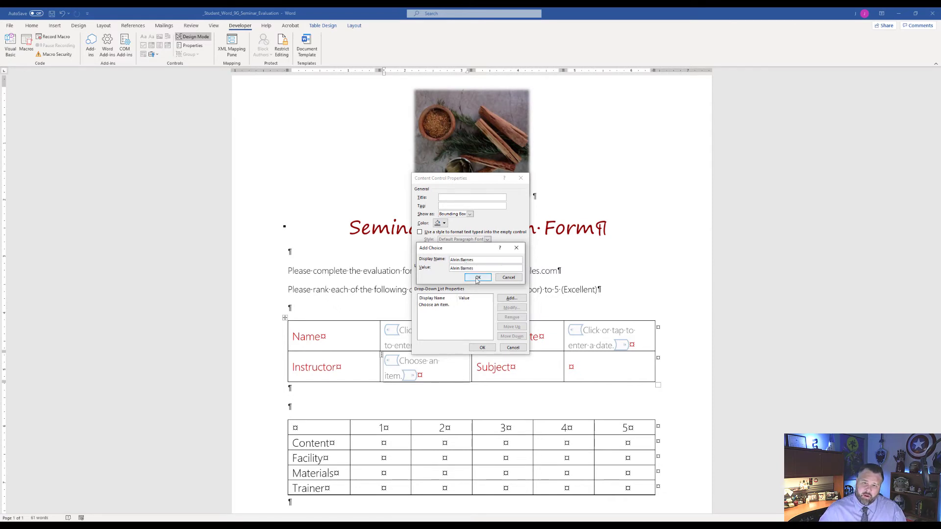
pyautogui.click(477, 278)
pyautogui.click(510, 299)
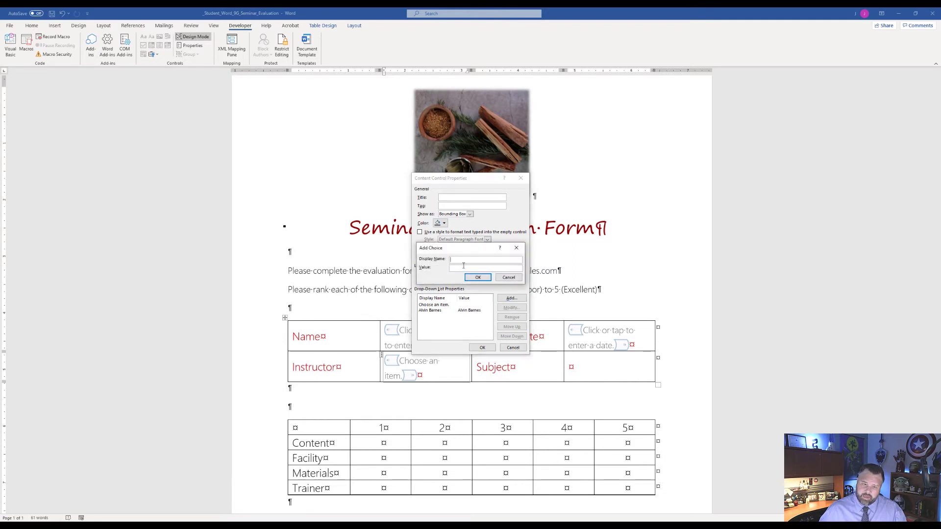
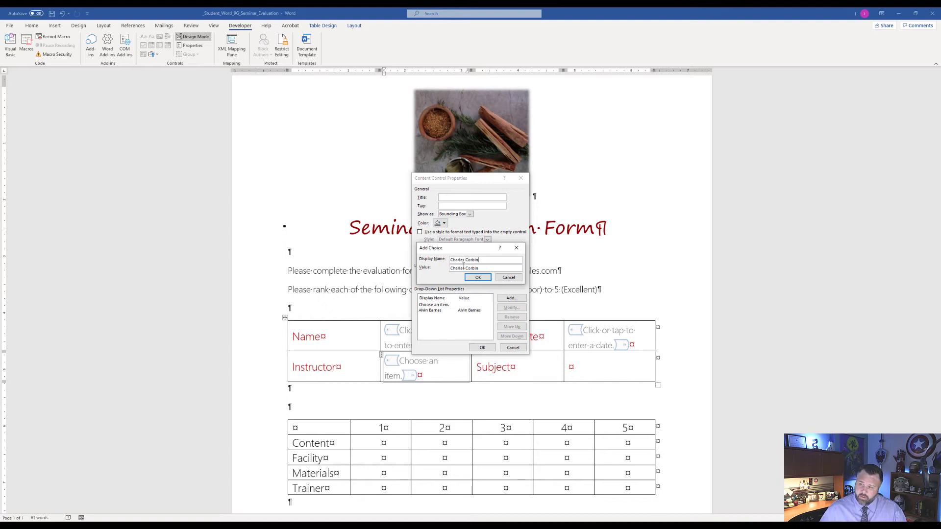
pyautogui.click(478, 277)
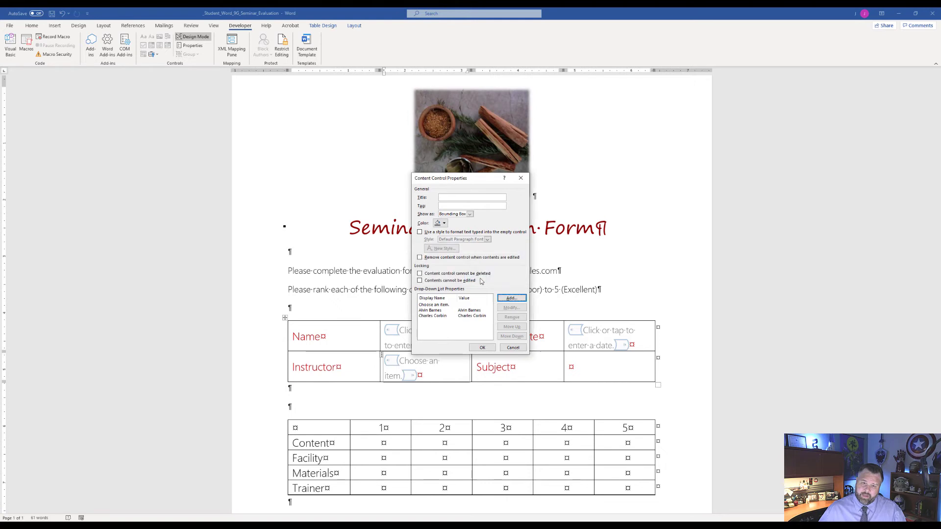
pyautogui.click(510, 299)
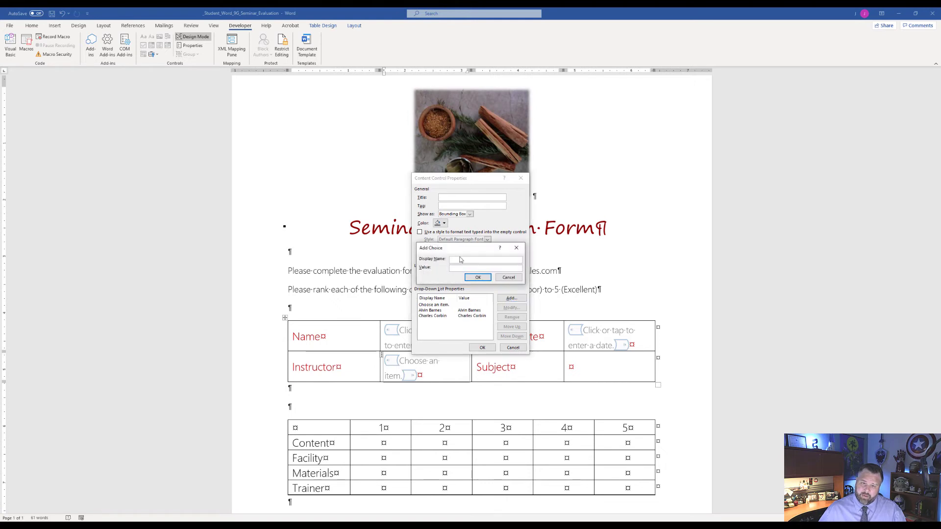
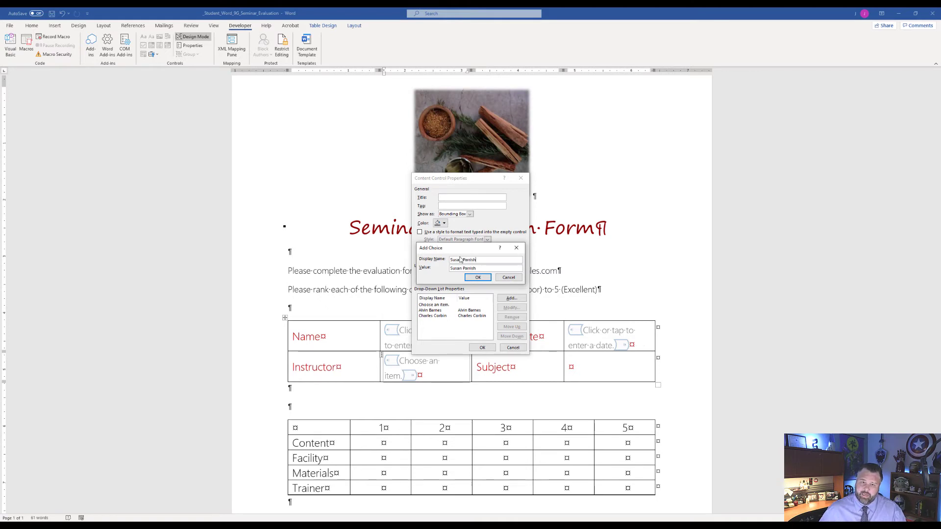
pyautogui.click(477, 278)
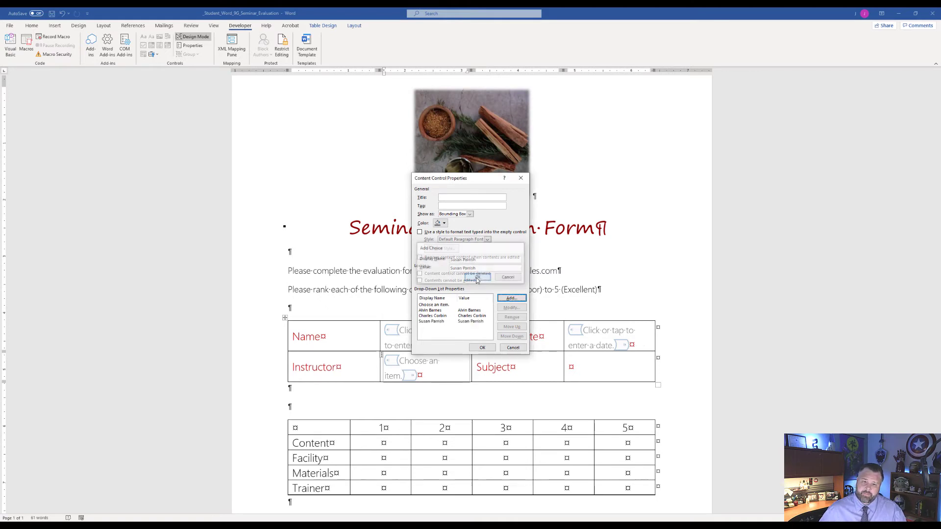
pyautogui.click(437, 312)
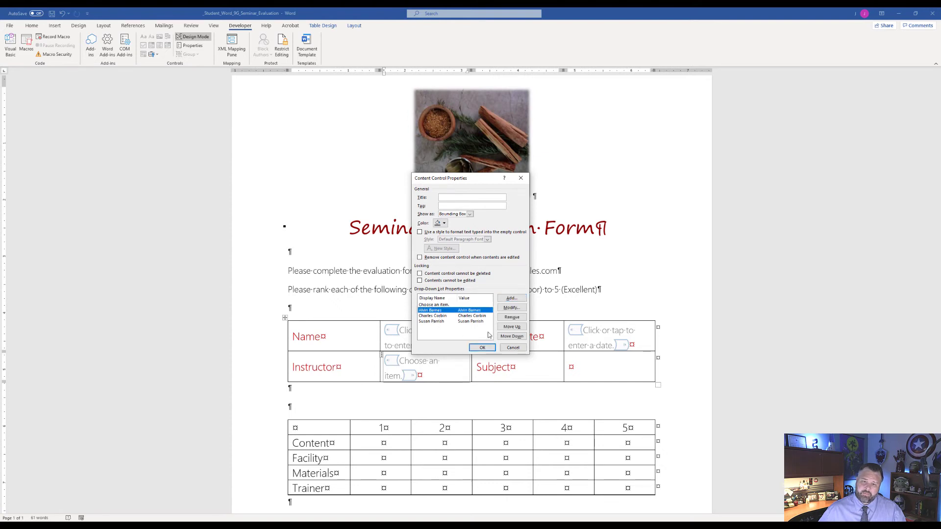
pyautogui.click(483, 349)
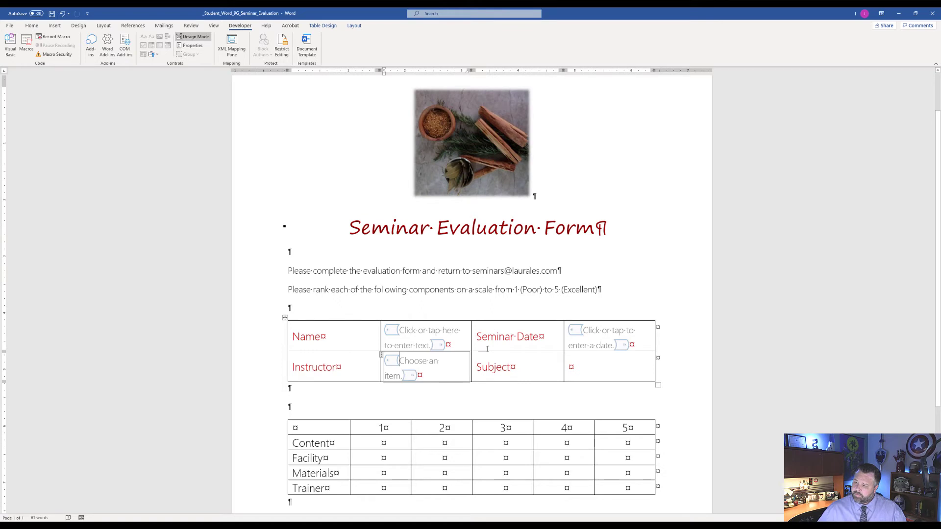
pyautogui.click(607, 367)
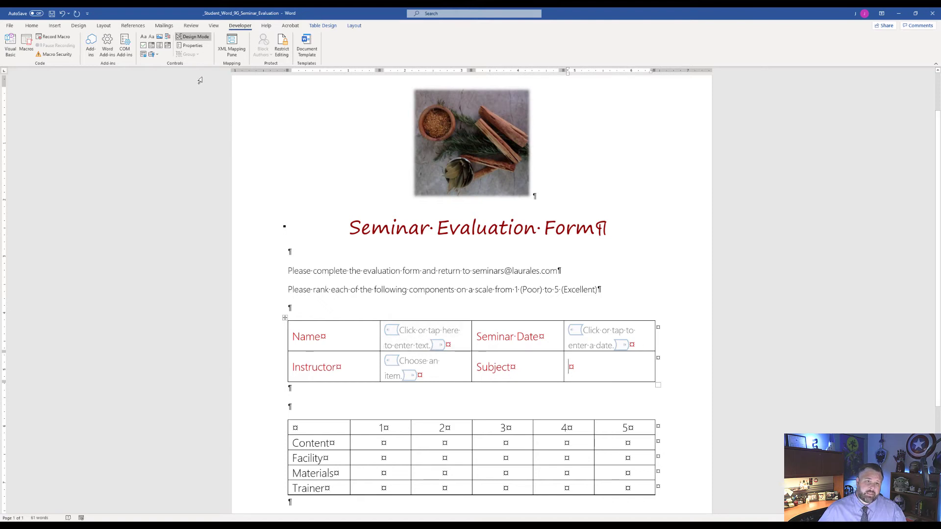
# Step: Insert a drop-down list in the Subject cell with choices Customer Service and Employee Benefits
pyautogui.click(160, 46)
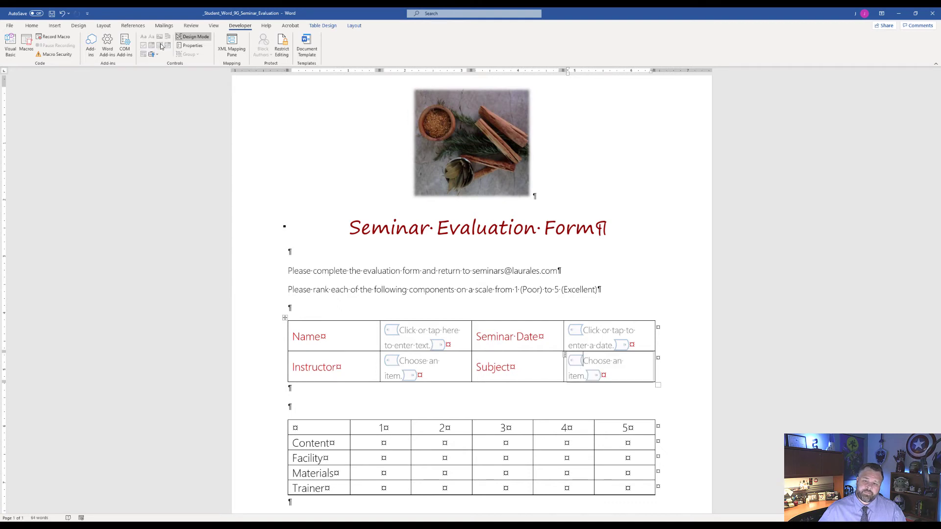
pyautogui.click(192, 46)
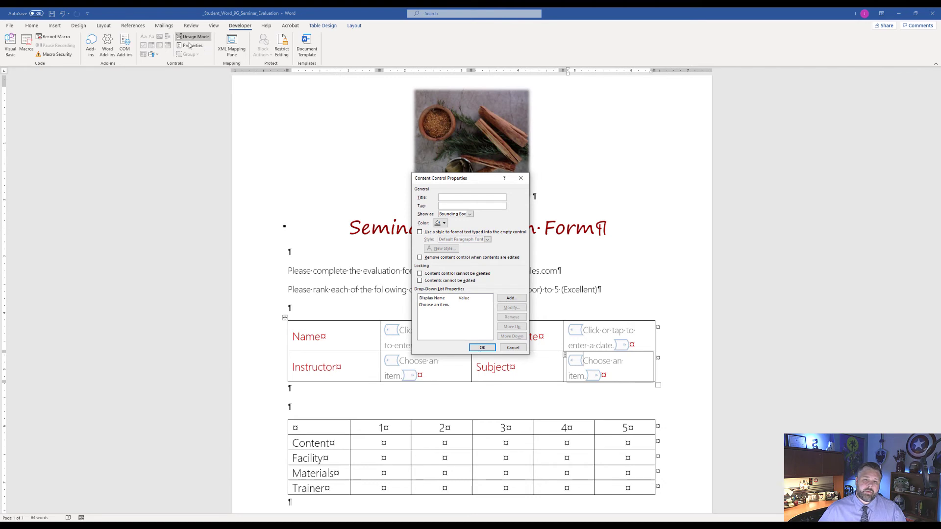
pyautogui.click(510, 300)
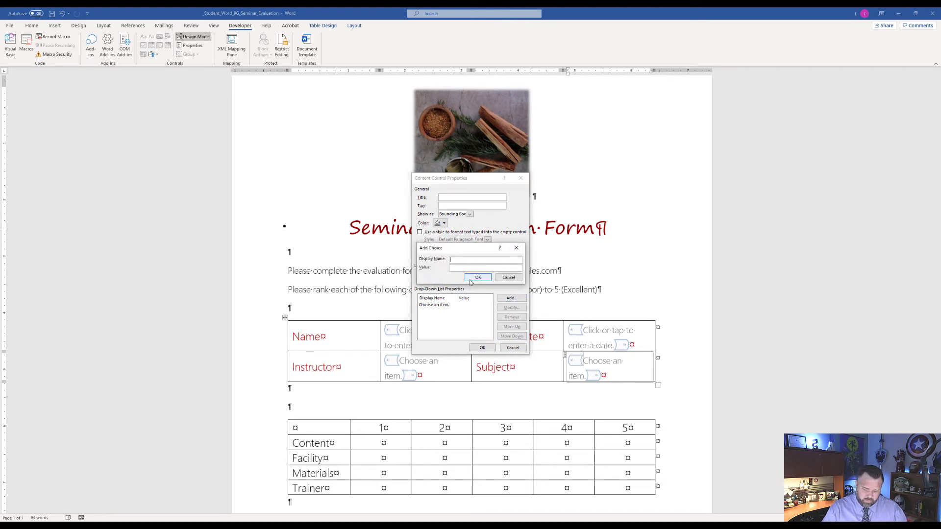
pyautogui.write('er Service')
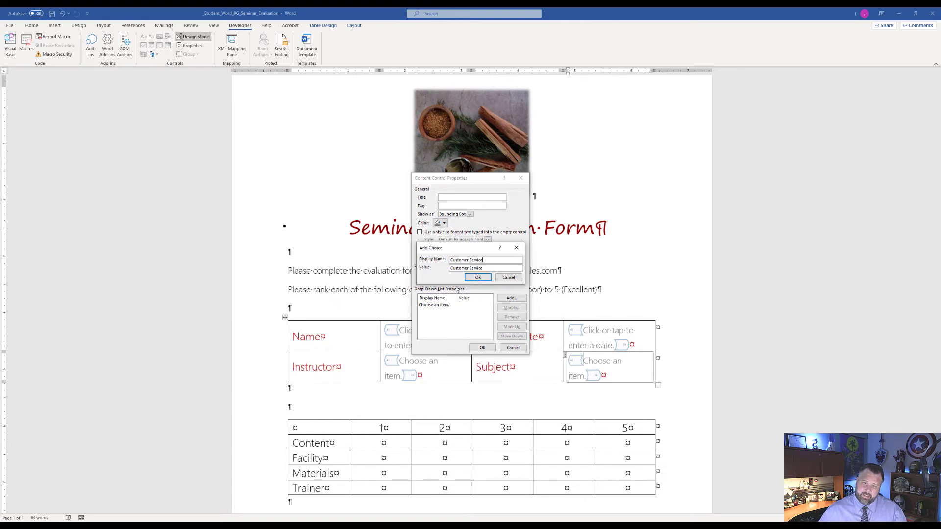
pyautogui.click(480, 278)
pyautogui.click(507, 299)
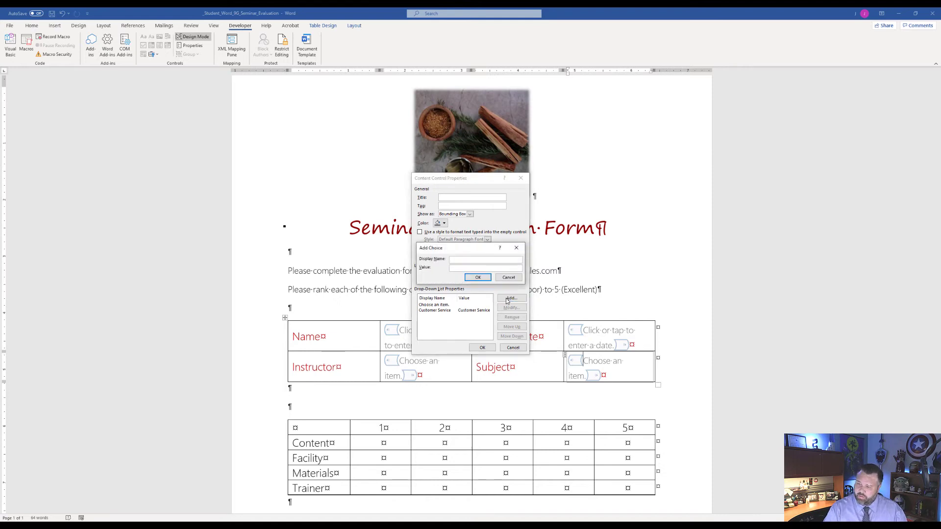
pyautogui.write('Employee Benefits')
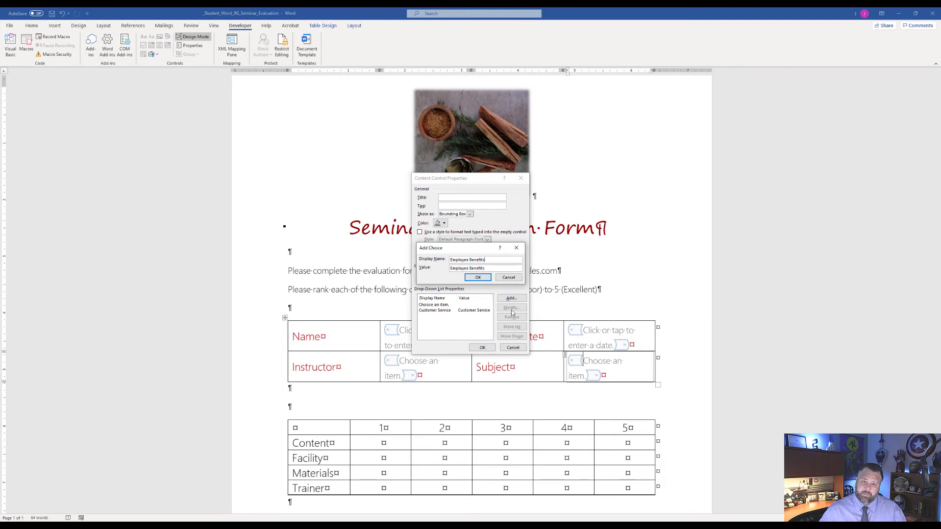
pyautogui.click(479, 278)
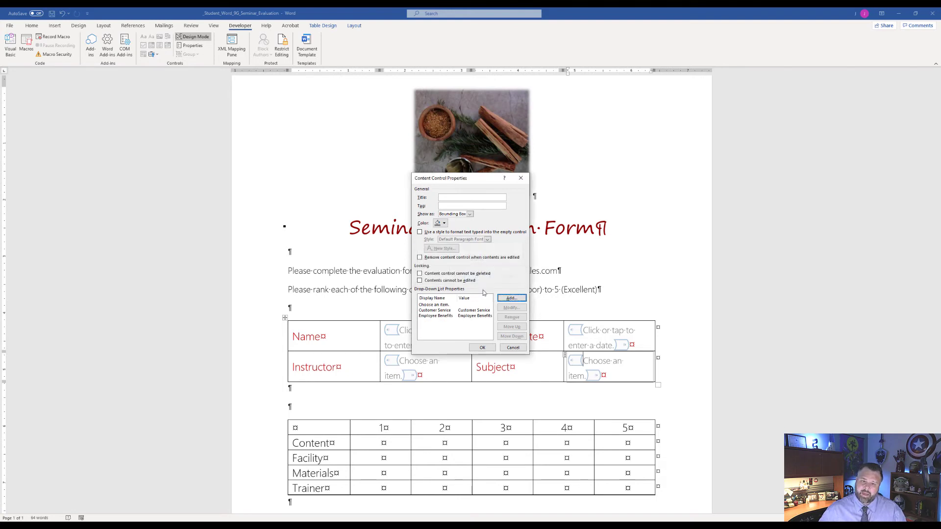
# Step: Add Microsoft Office and Safety Issues as further subject choices
pyautogui.click(509, 298)
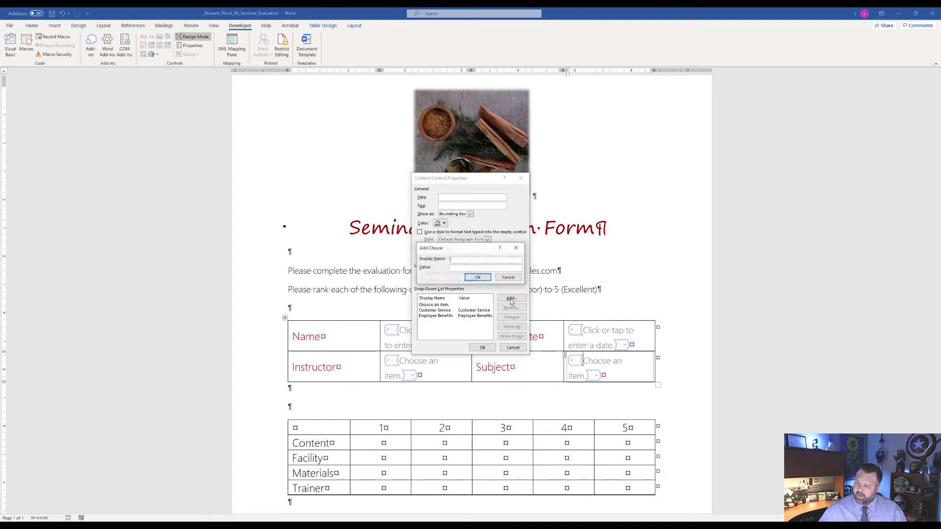
pyautogui.write('Microsoft Office')
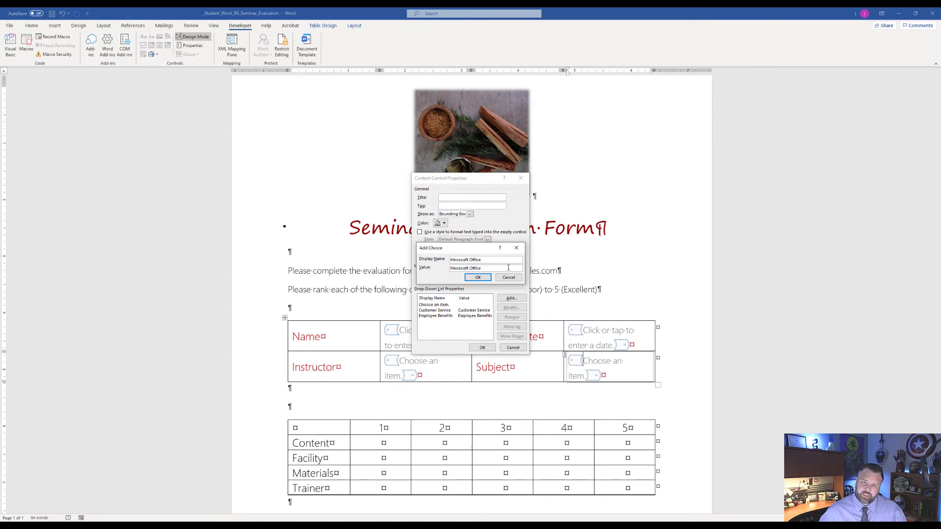
pyautogui.click(478, 278)
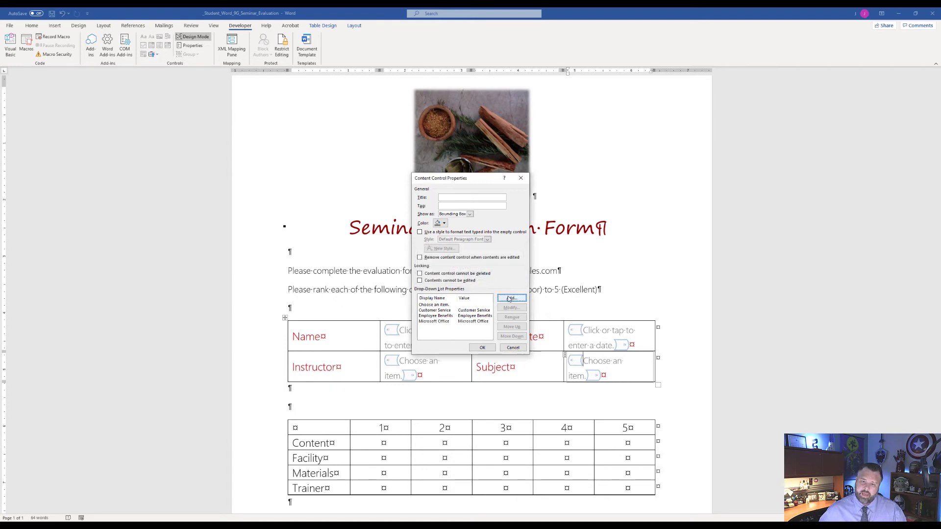
pyautogui.click(509, 299)
pyautogui.write('Safety Issues')
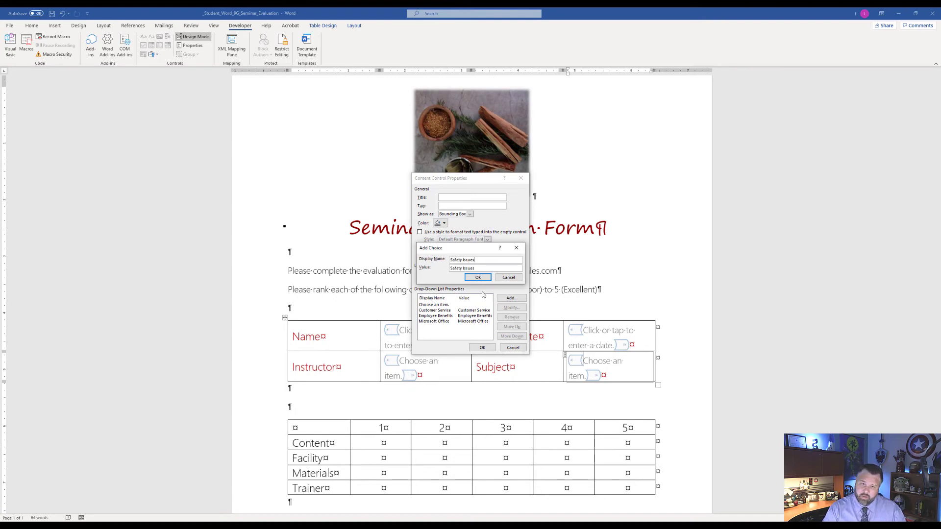
pyautogui.click(476, 277)
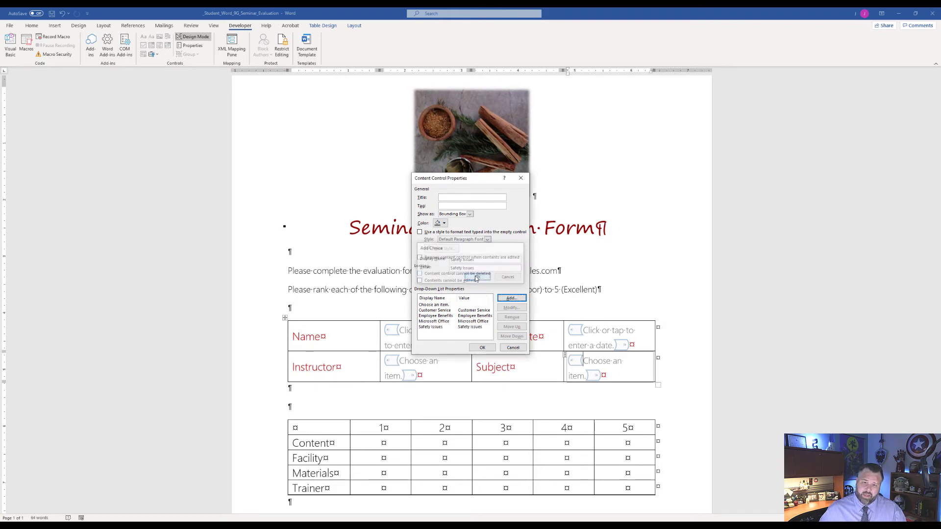